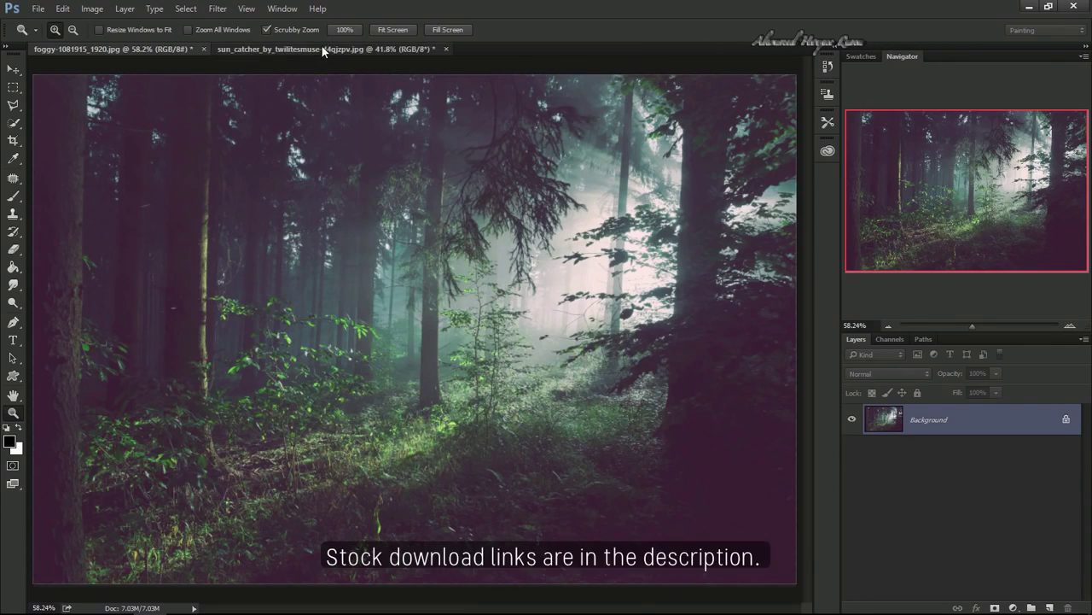
Step: Zoom into the dancer's tattooed leg in the sun_catcher photo and pick the Patch Tool
{"action": "left_click", "coordinate": [321, 48]}
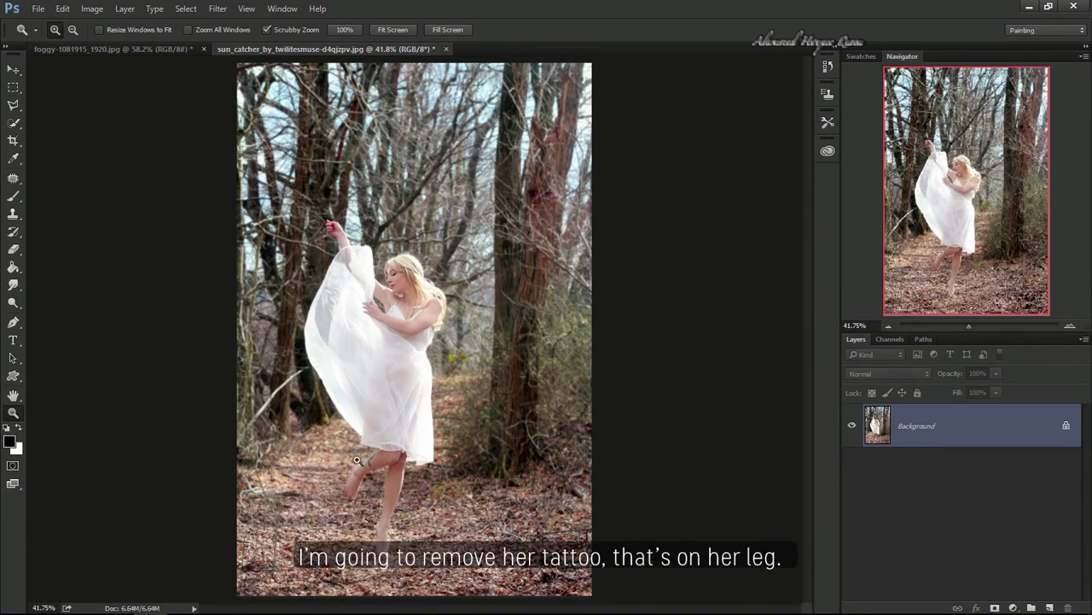
{"action": "left_click_drag", "start_coordinate": [363, 464], "coordinate": [478, 459]}
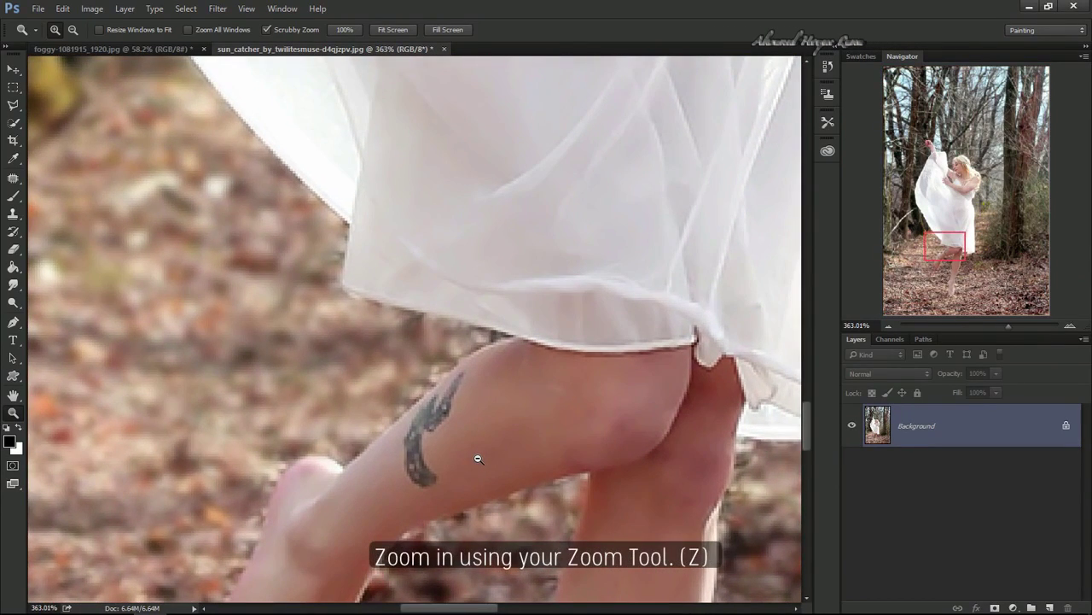
{"action": "left_click_drag", "start_coordinate": [13, 177], "coordinate": [110, 201]}
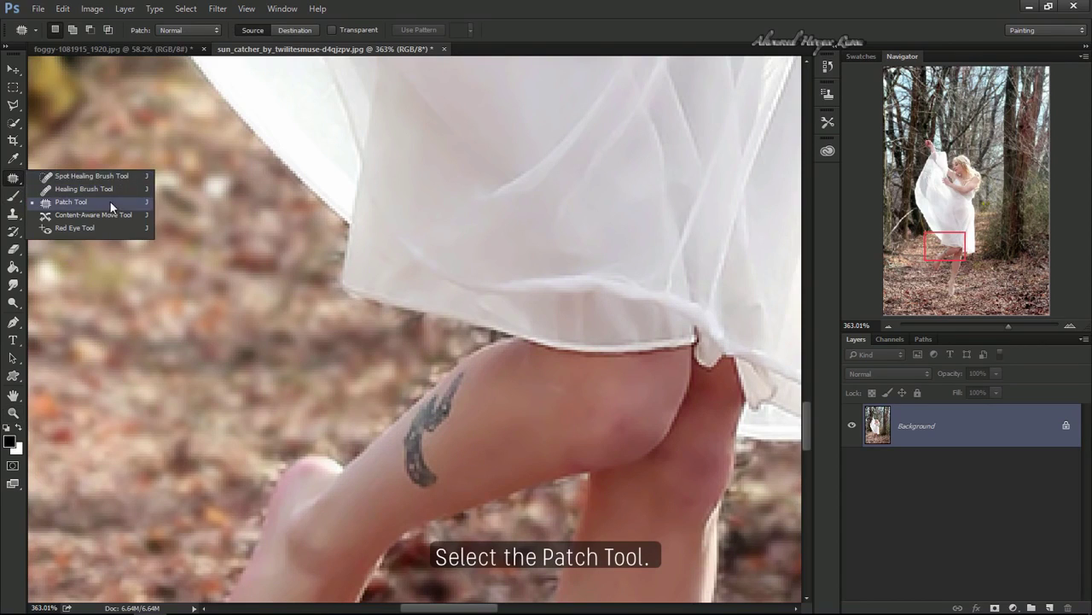
{"action": "left_click", "coordinate": [138, 204]}
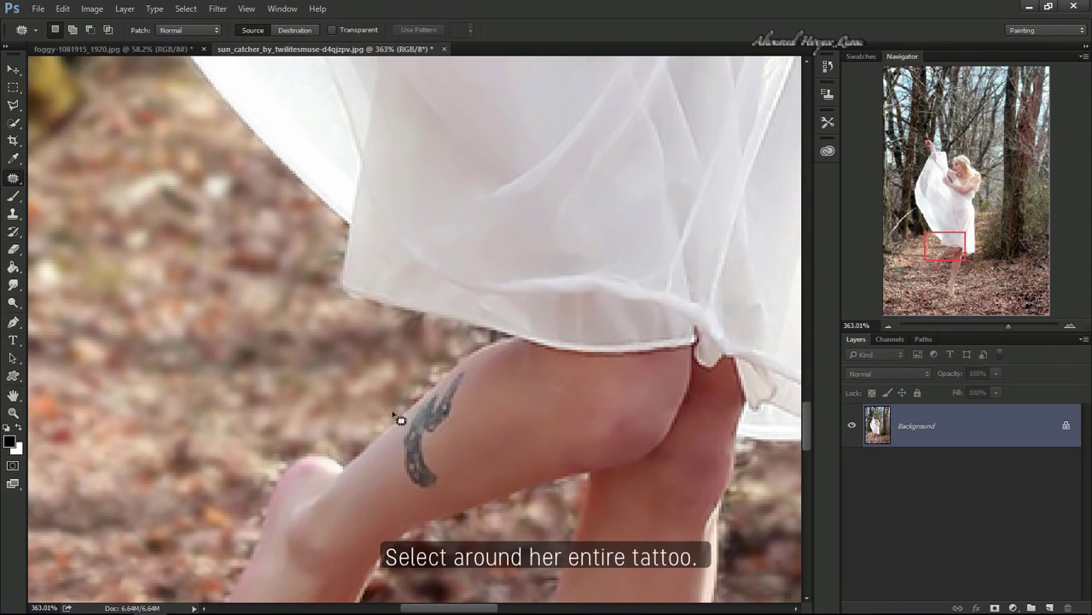
Step: Patch the tattoo with nearby skin, then deselect and fit the image to the window
{"action": "left_click_drag", "start_coordinate": [401, 420], "coordinate": [459, 428]}
{"action": "mouse_move", "coordinate": [459, 429]}
{"action": "left_mouse_down"}
{"action": "mouse_move", "coordinate": [422, 427]}
{"action": "mouse_move", "coordinate": [476, 407]}
{"action": "left_mouse_up"}
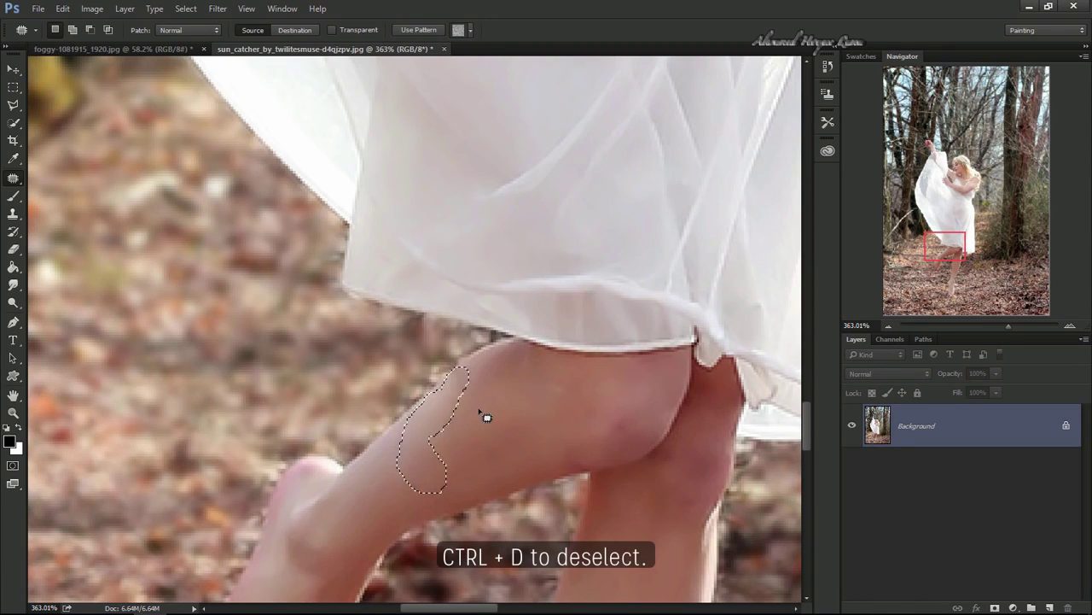
{"action": "key", "text": "ctrl+d"}
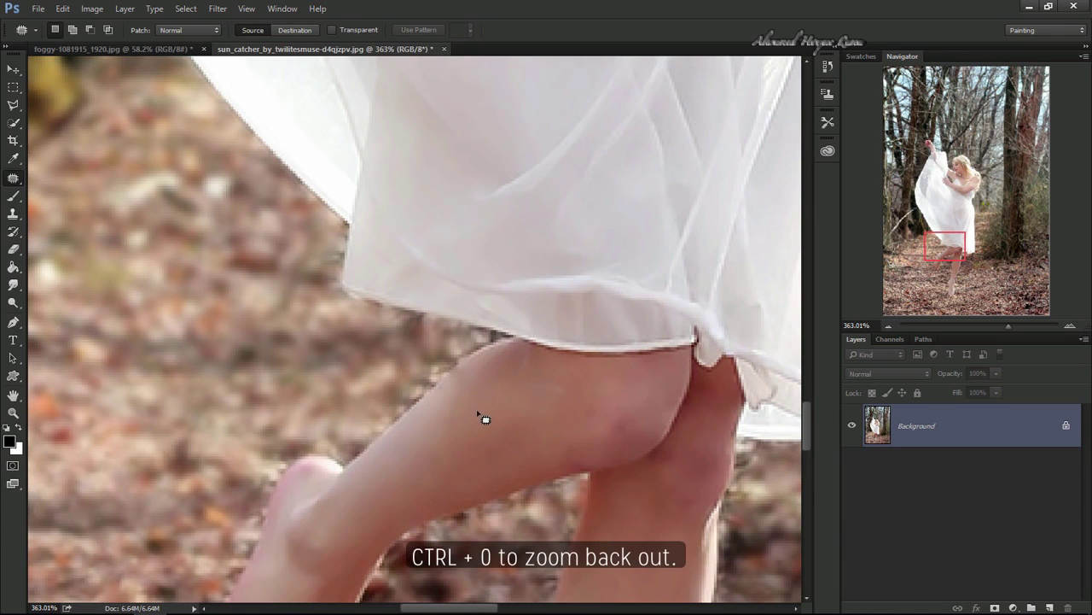
{"action": "key", "text": "ctrl+0"}
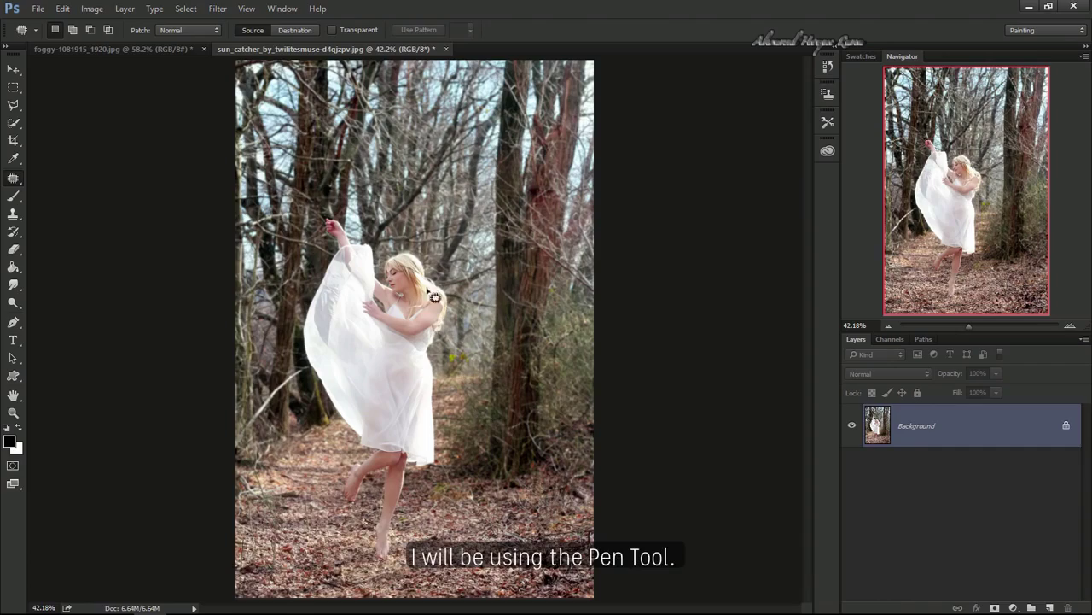
Step: Trace a closed Pen Tool path around the dancer, starting along her hair
{"action": "key", "text": "z"}
{"action": "left_click_drag", "start_coordinate": [407, 256], "coordinate": [525, 268]}
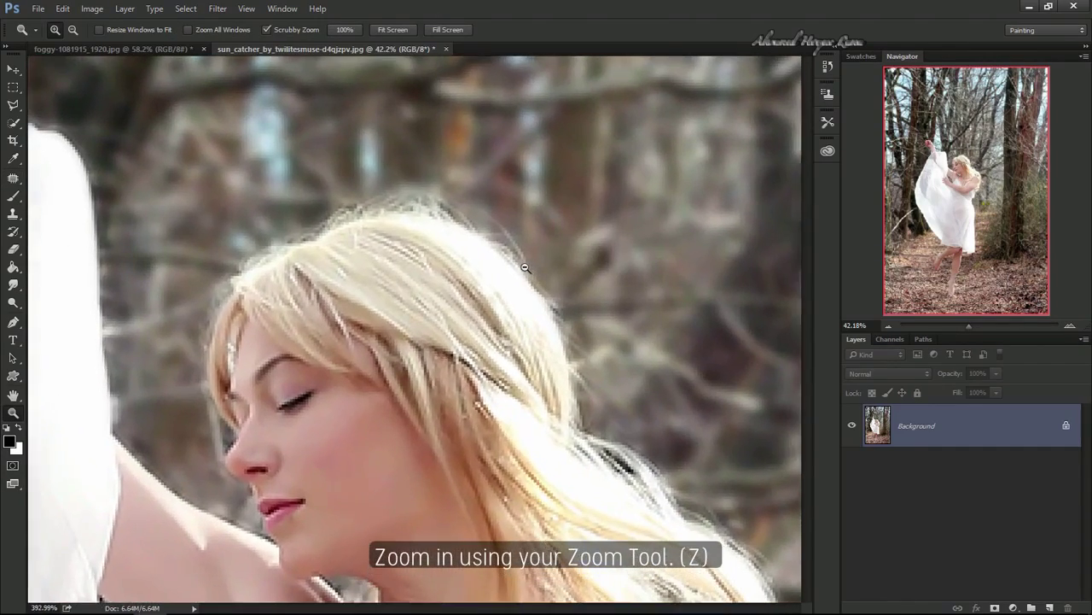
{"action": "key", "text": "p"}
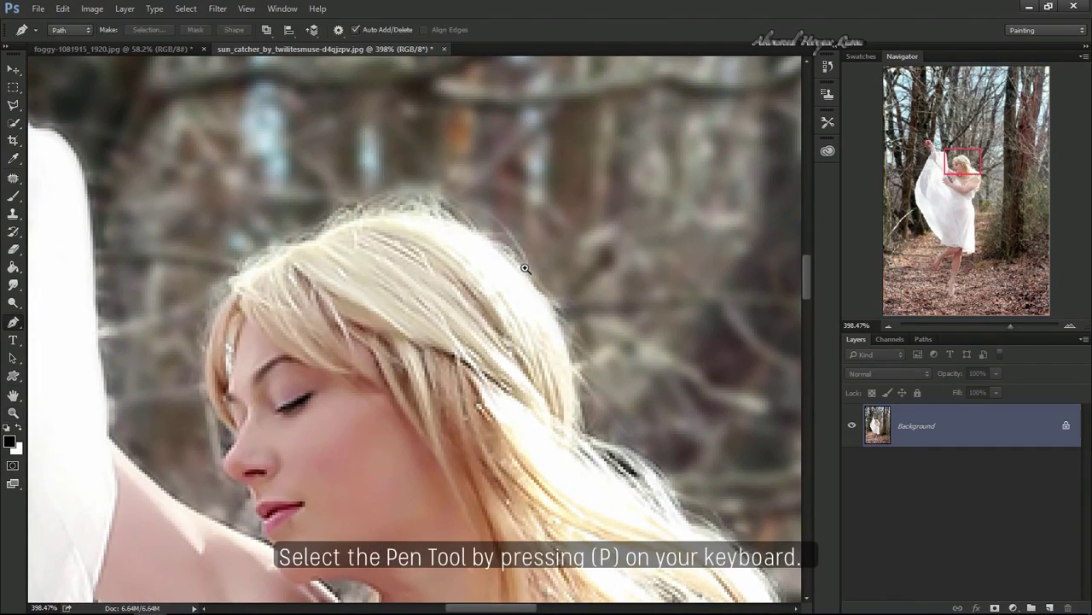
{"action": "left_click", "coordinate": [427, 216]}
{"action": "left_click_drag", "start_coordinate": [493, 244], "coordinate": [552, 309]}
{"action": "left_click_drag", "start_coordinate": [571, 365], "coordinate": [579, 425]}
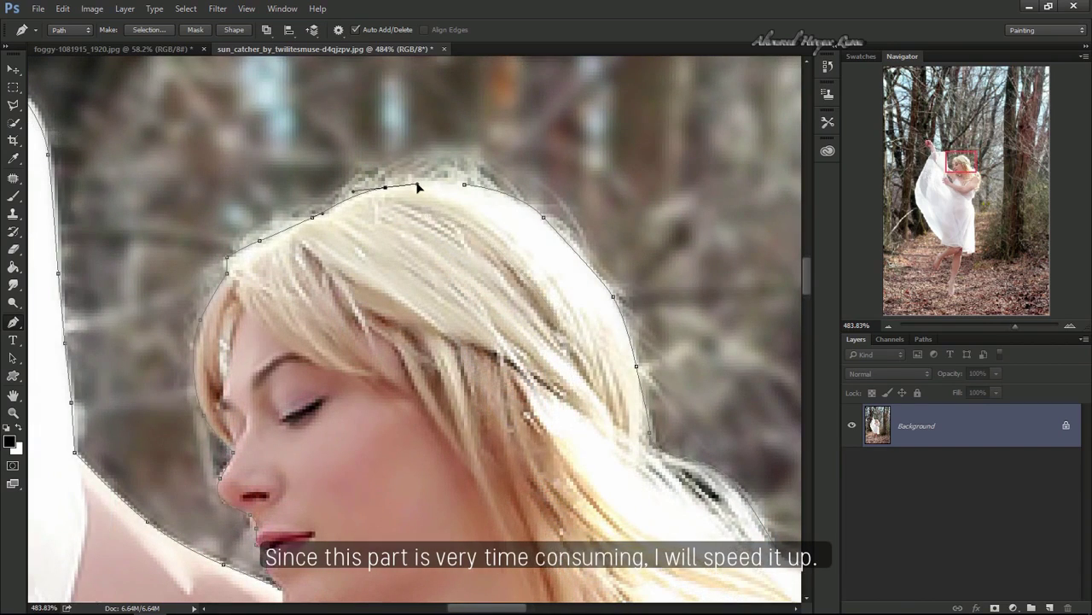
{"action": "left_click_drag", "start_coordinate": [463, 185], "coordinate": [457, 188]}
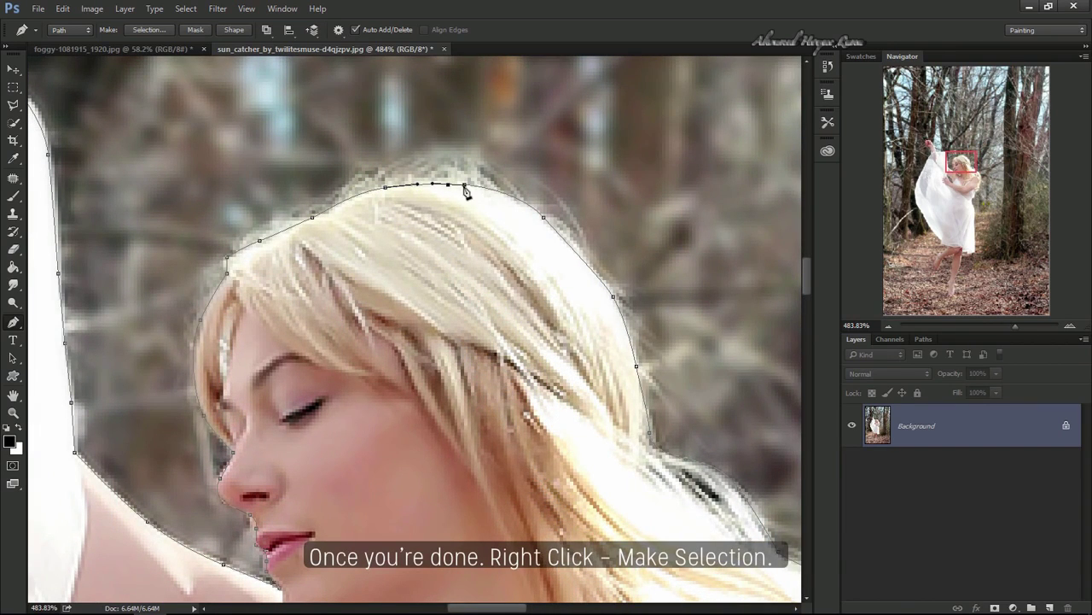
Step: Convert the path to a selection with 0 px feather and open Select > Refine Edge
{"action": "right_click", "coordinate": [466, 224]}
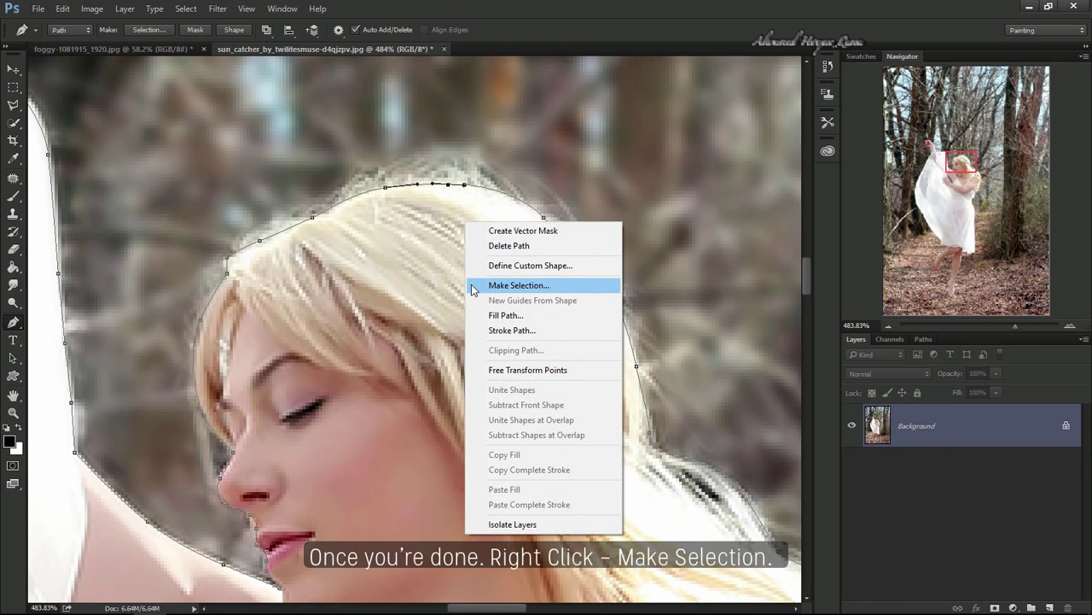
{"action": "left_click", "coordinate": [474, 288]}
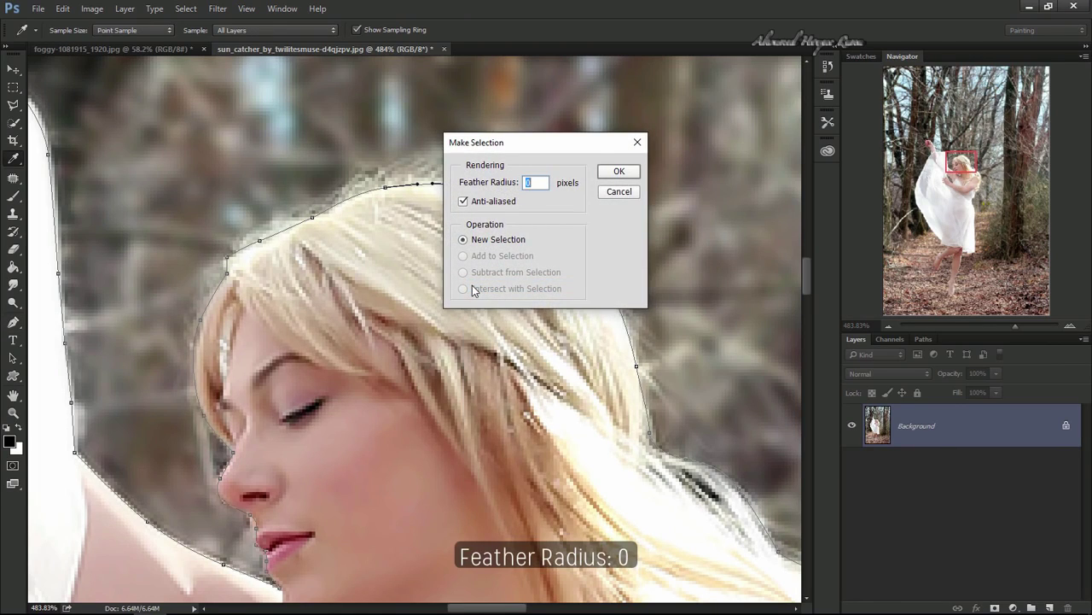
{"action": "left_click", "coordinate": [619, 171]}
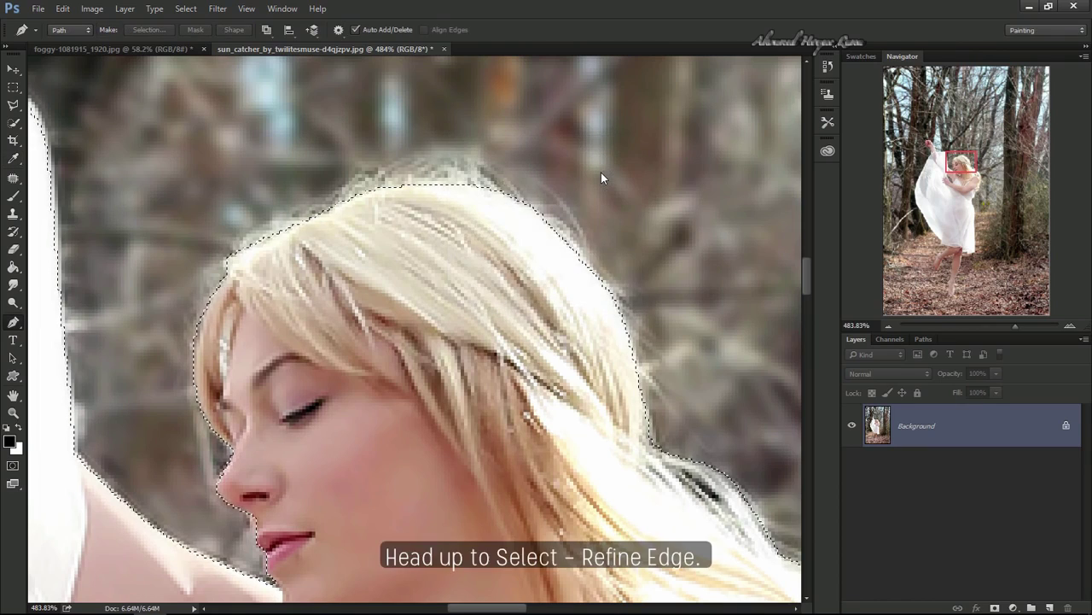
{"action": "left_click", "coordinate": [186, 9]}
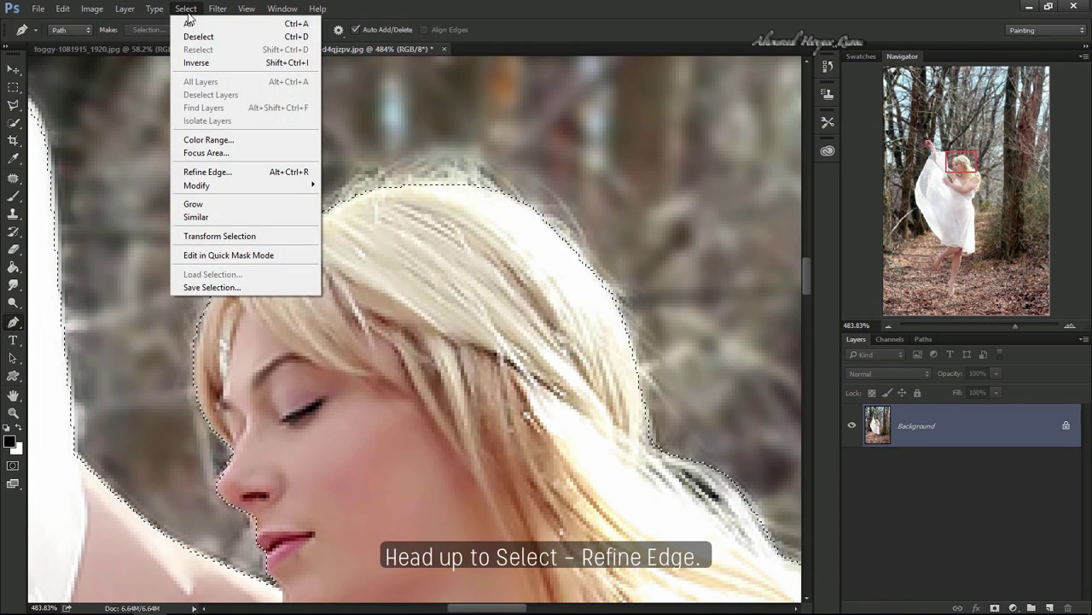
{"action": "left_click", "coordinate": [194, 172]}
Step: Refine the hair edges with the Refine Radius Tool at brush size 10
{"action": "left_click", "coordinate": [793, 199]}
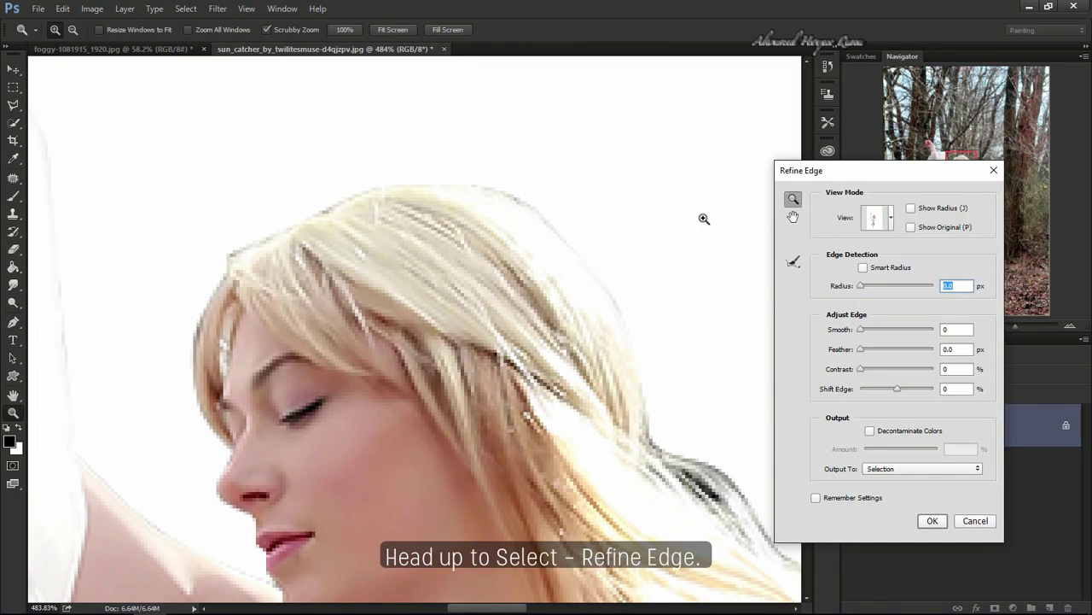
{"action": "mouse_move", "coordinate": [692, 223]}
{"action": "left_mouse_down"}
{"action": "mouse_move", "coordinate": [651, 222]}
{"action": "mouse_move", "coordinate": [529, 149]}
{"action": "left_mouse_up"}
{"action": "left_click", "coordinate": [793, 261]}
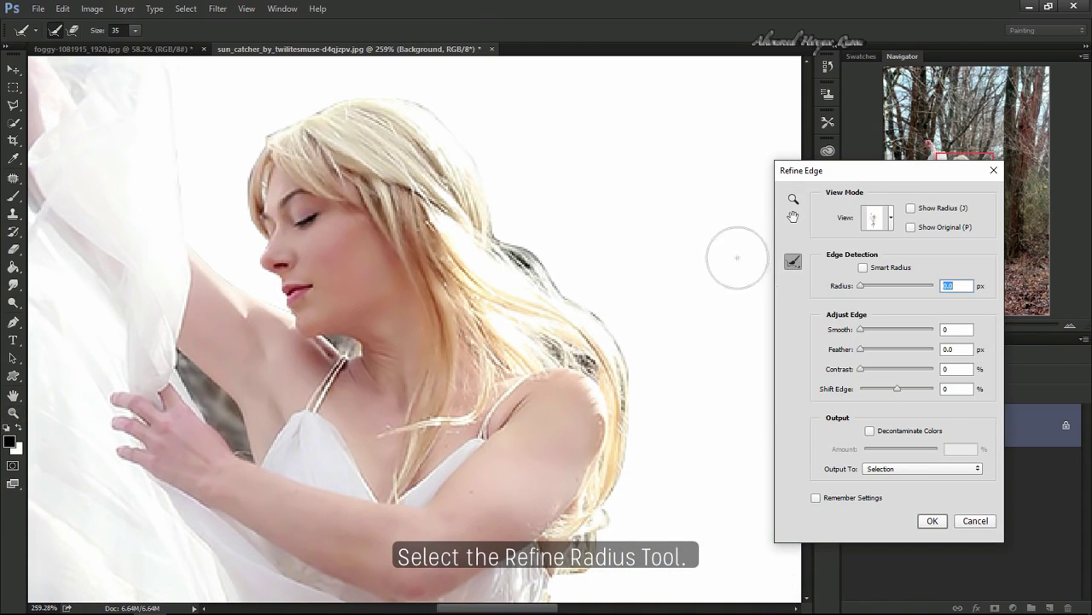
{"action": "key", "text": "bracketleft"}
{"action": "key", "text": "bracketleft"}
{"action": "key", "text": "bracketleft"}
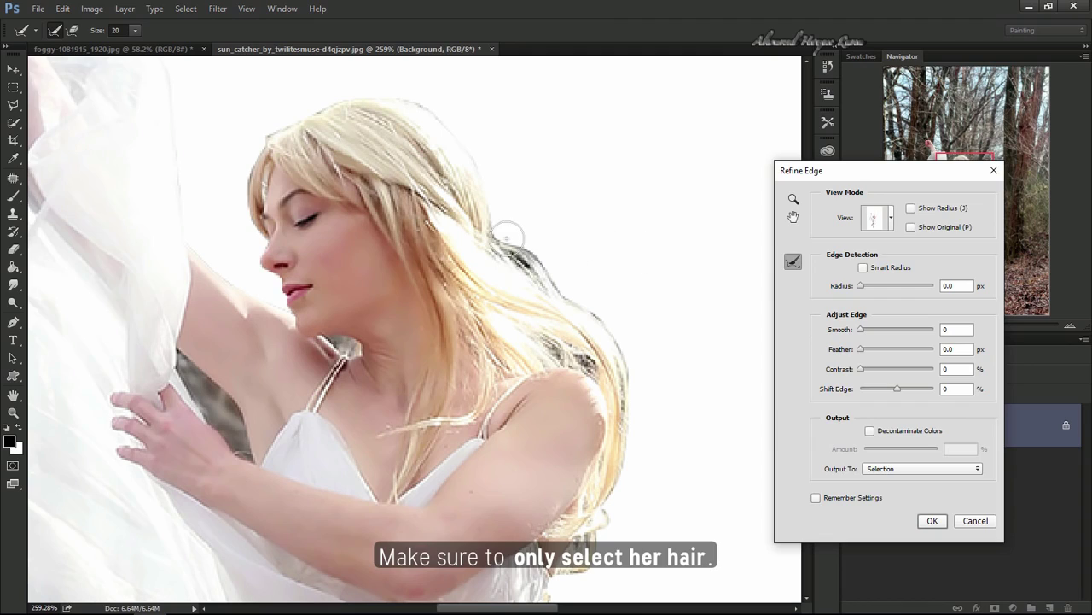
{"action": "mouse_move", "coordinate": [505, 233]}
{"action": "left_mouse_down"}
{"action": "mouse_move", "coordinate": [593, 318]}
{"action": "mouse_move", "coordinate": [626, 370]}
{"action": "mouse_move", "coordinate": [615, 520]}
{"action": "mouse_move", "coordinate": [572, 575]}
{"action": "left_mouse_up"}
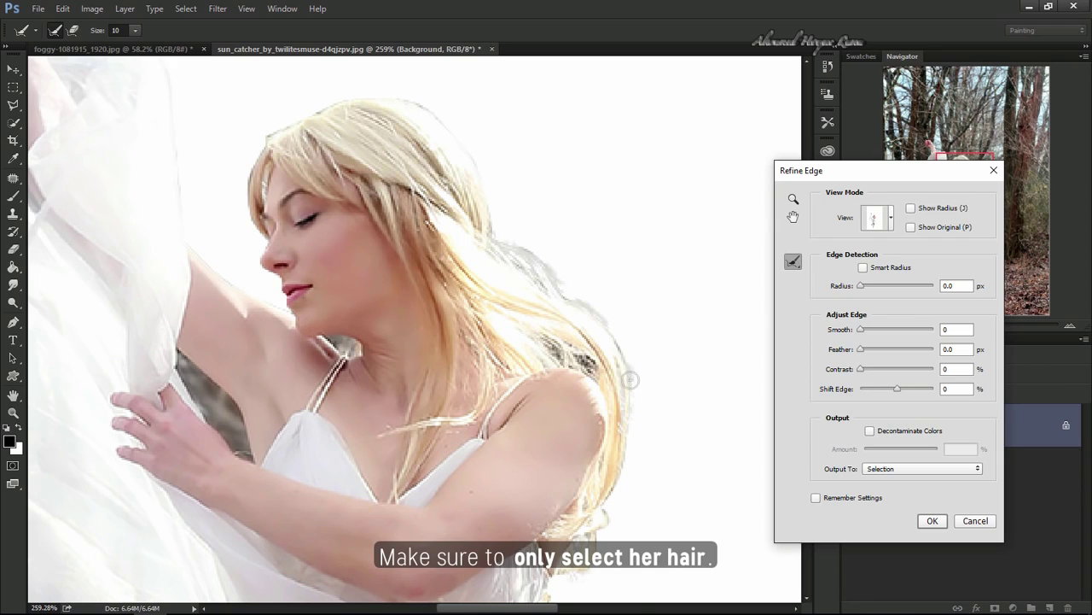
Step: Output the refined cut-out to a Layer Mask and apply it
{"action": "left_click", "coordinate": [920, 471]}
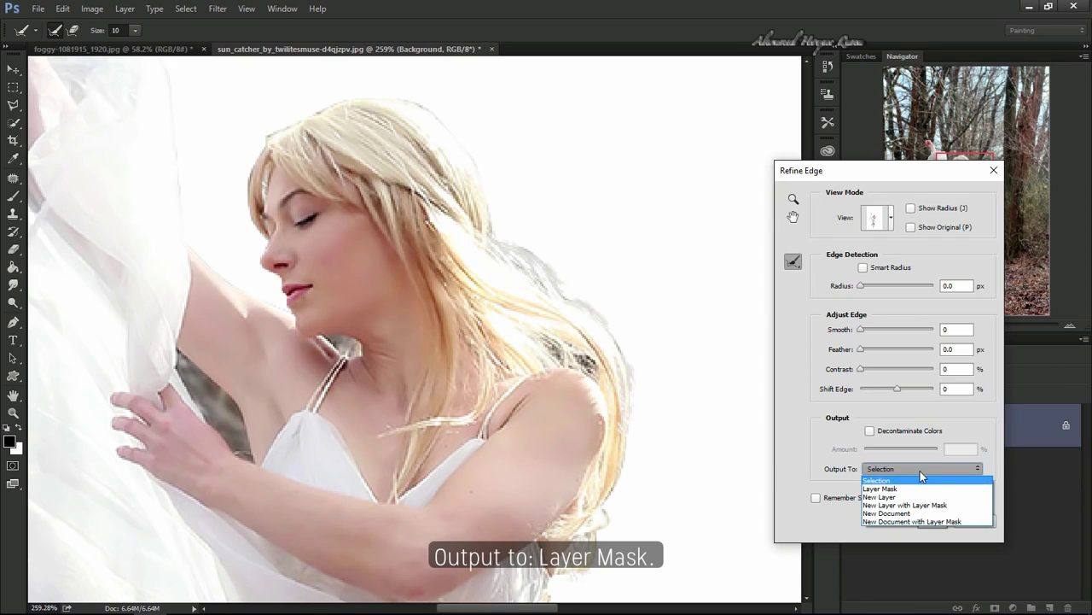
{"action": "left_click", "coordinate": [919, 488]}
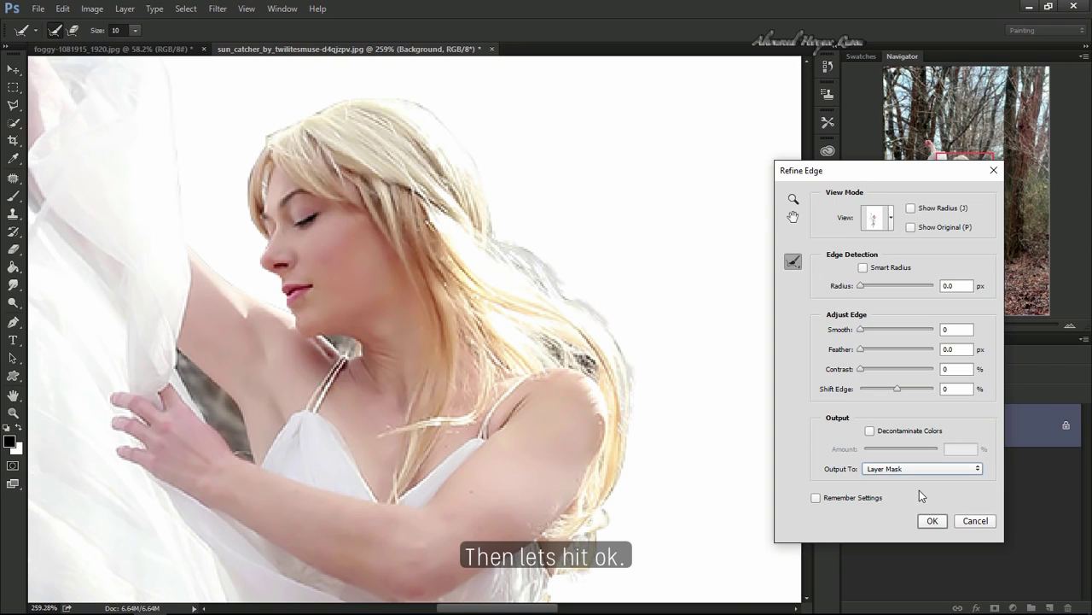
{"action": "left_click", "coordinate": [930, 520]}
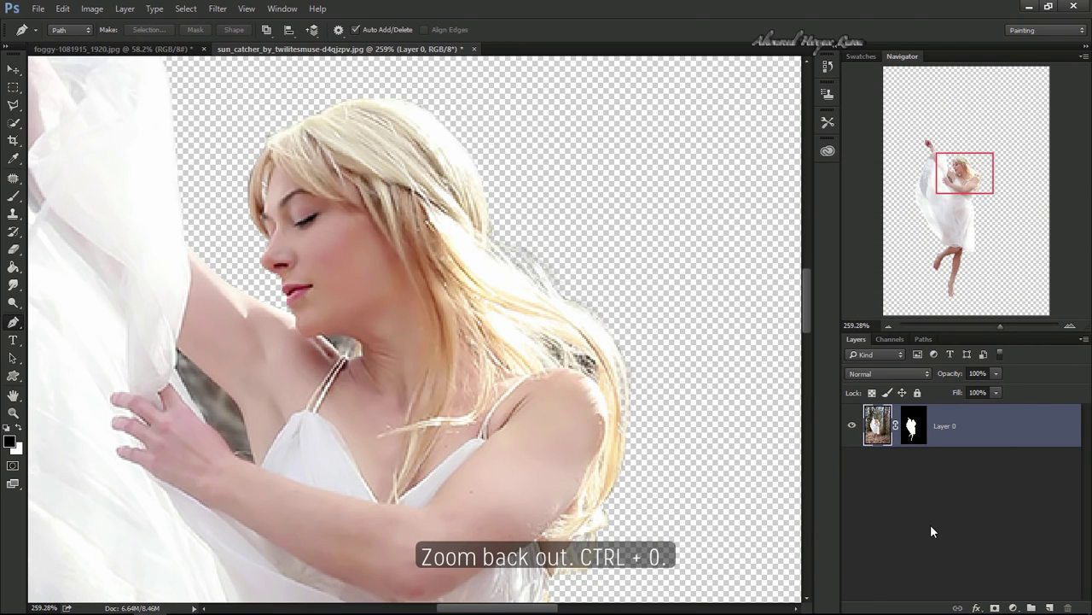
Step: Move the masked dancer layer into the foggy forest document
{"action": "key", "text": "ctrl+0"}
{"action": "key", "text": "v"}
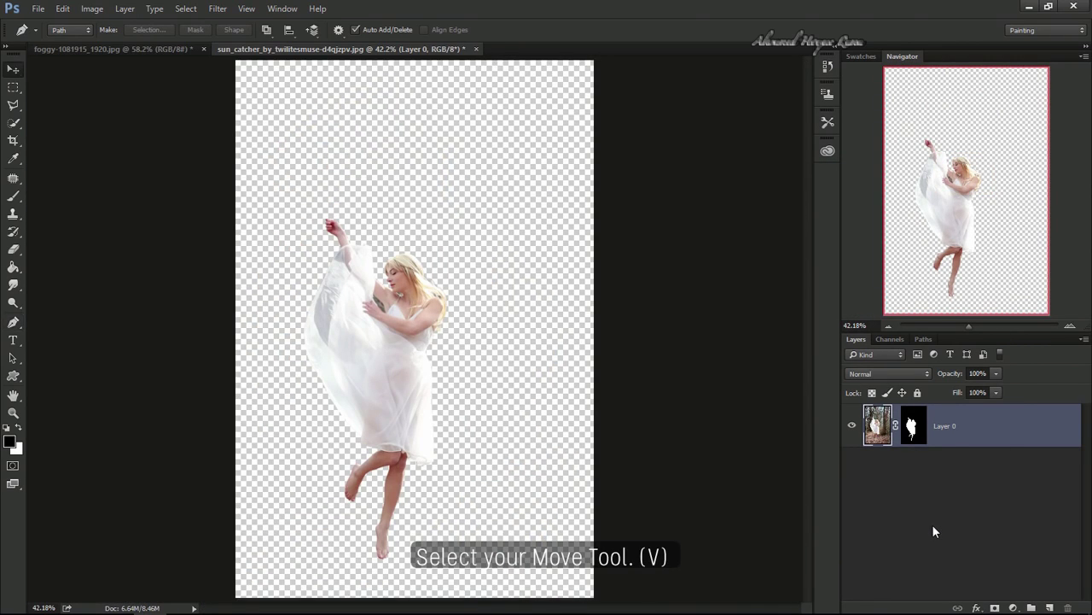
{"action": "mouse_move", "coordinate": [398, 261]}
{"action": "left_mouse_down"}
{"action": "mouse_move", "coordinate": [441, 265]}
{"action": "mouse_move", "coordinate": [447, 329]}
{"action": "mouse_move", "coordinate": [464, 340]}
{"action": "mouse_move", "coordinate": [440, 335]}
{"action": "left_mouse_up"}
{"action": "key", "text": "z"}
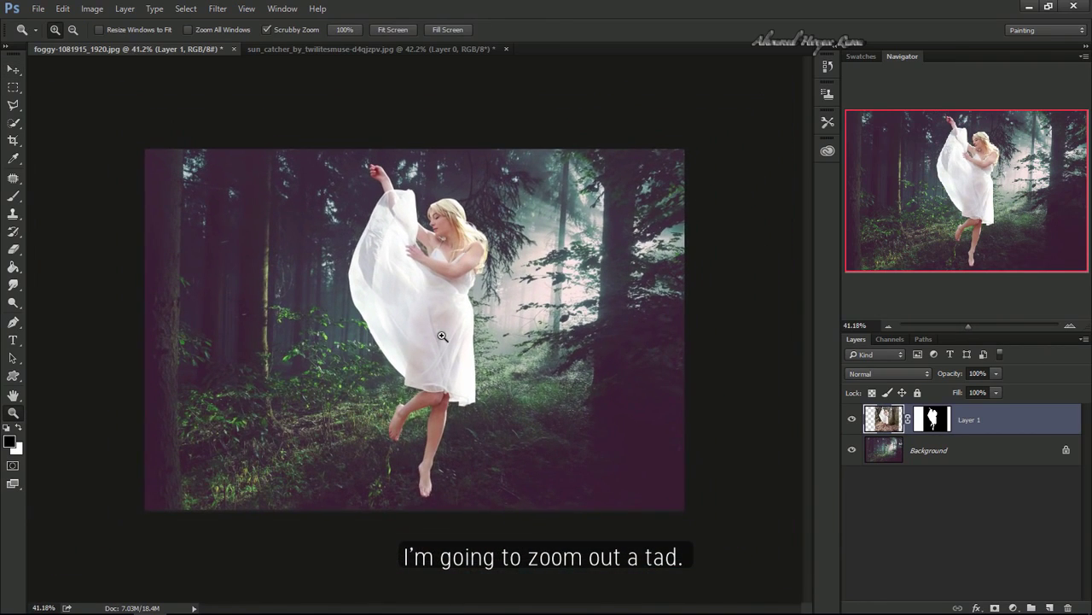
Step: Scale the dancer proportionally to about 92%, reposition her, and commit the transform
{"action": "key", "text": "ctrl+t"}
{"action": "left_click_drag", "start_coordinate": [627, 530], "coordinate": [616, 512]}
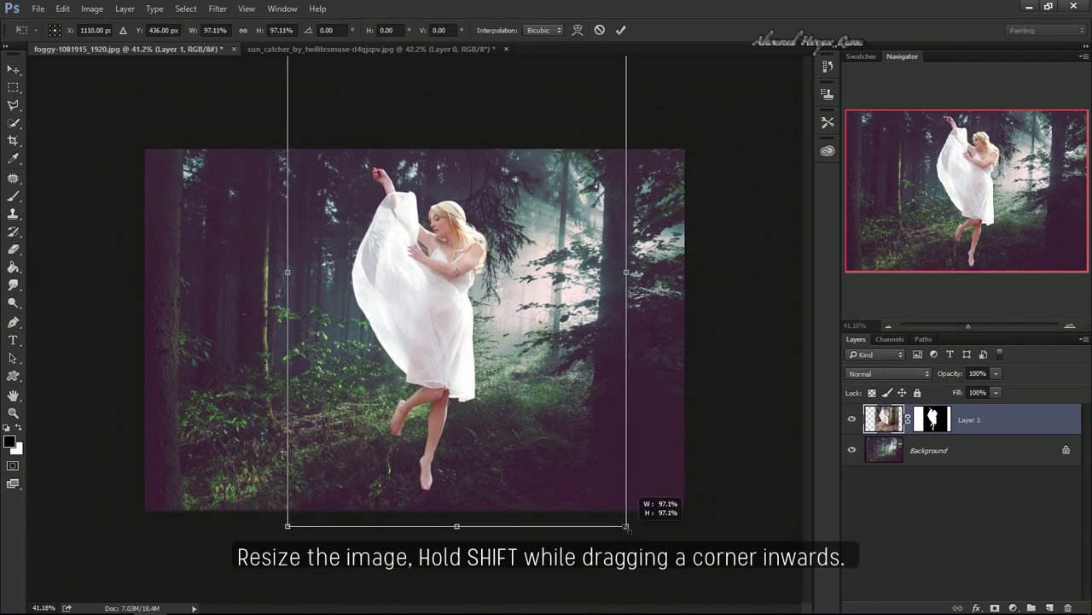
{"action": "mouse_move", "coordinate": [466, 399]}
{"action": "left_mouse_down"}
{"action": "mouse_move", "coordinate": [445, 401]}
{"action": "mouse_move", "coordinate": [456, 404]}
{"action": "left_mouse_up"}
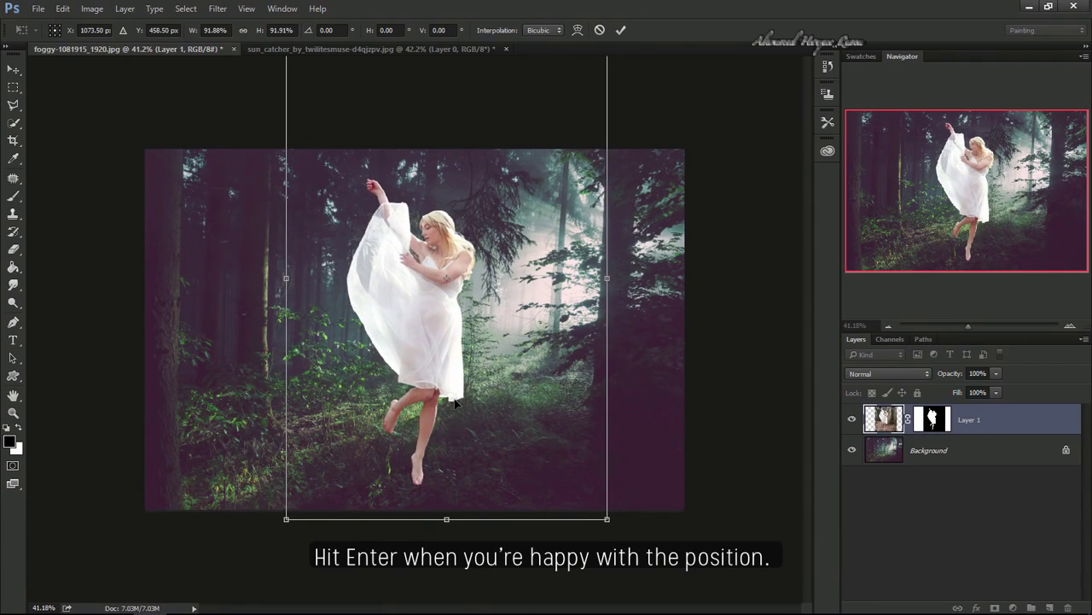
{"action": "key", "text": "Return"}
{"action": "left_click", "coordinate": [437, 333]}
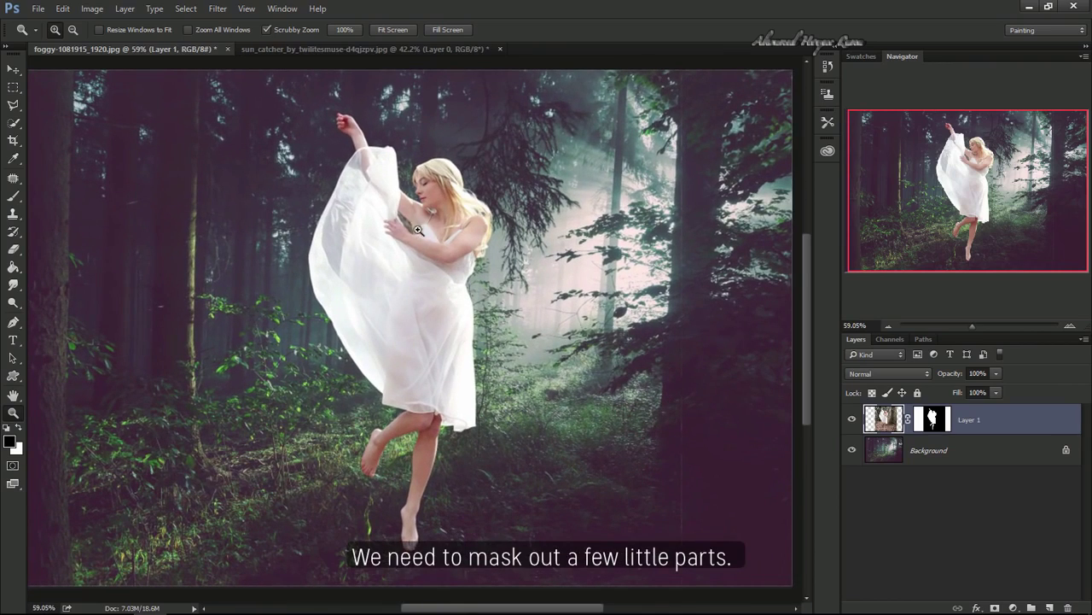
Step: Zoom in on the dancer's hand and shoulder and choose a small hard round brush
{"action": "left_click_drag", "start_coordinate": [404, 224], "coordinate": [488, 230]}
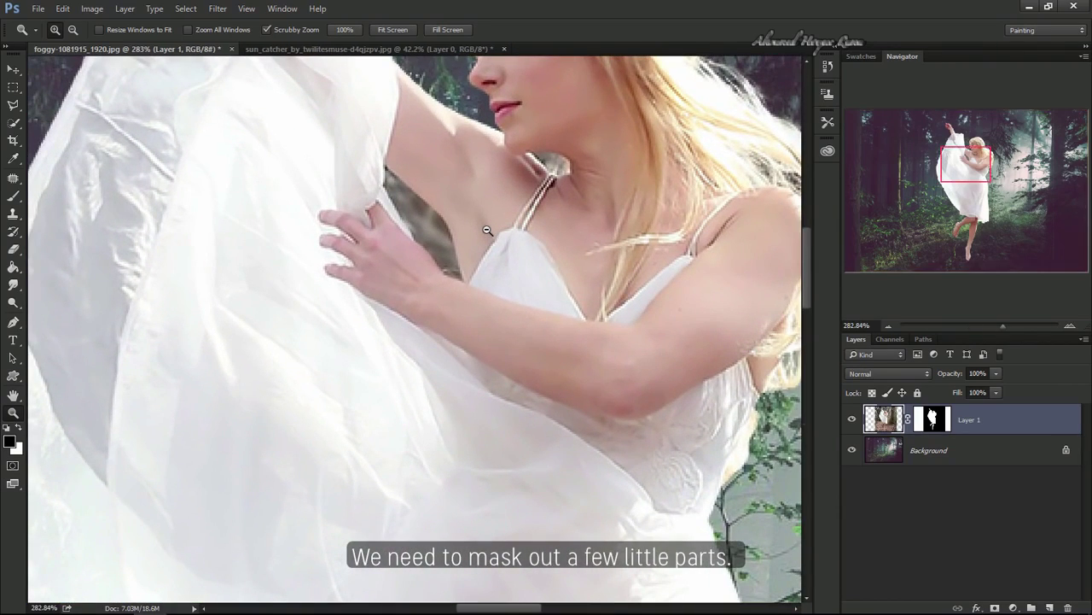
{"action": "key", "text": "b"}
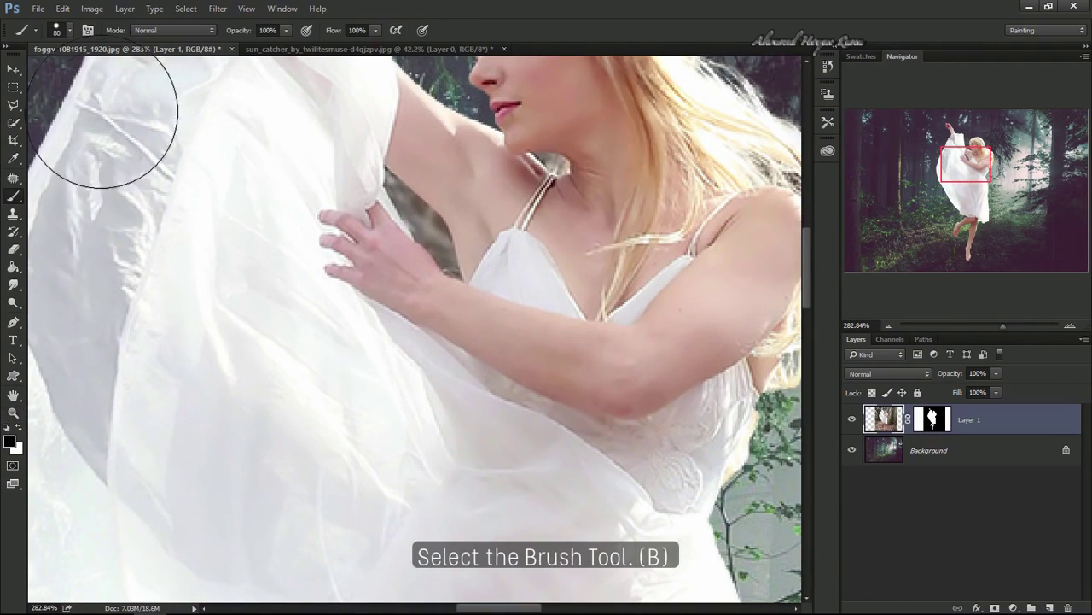
{"action": "left_click", "coordinate": [69, 31]}
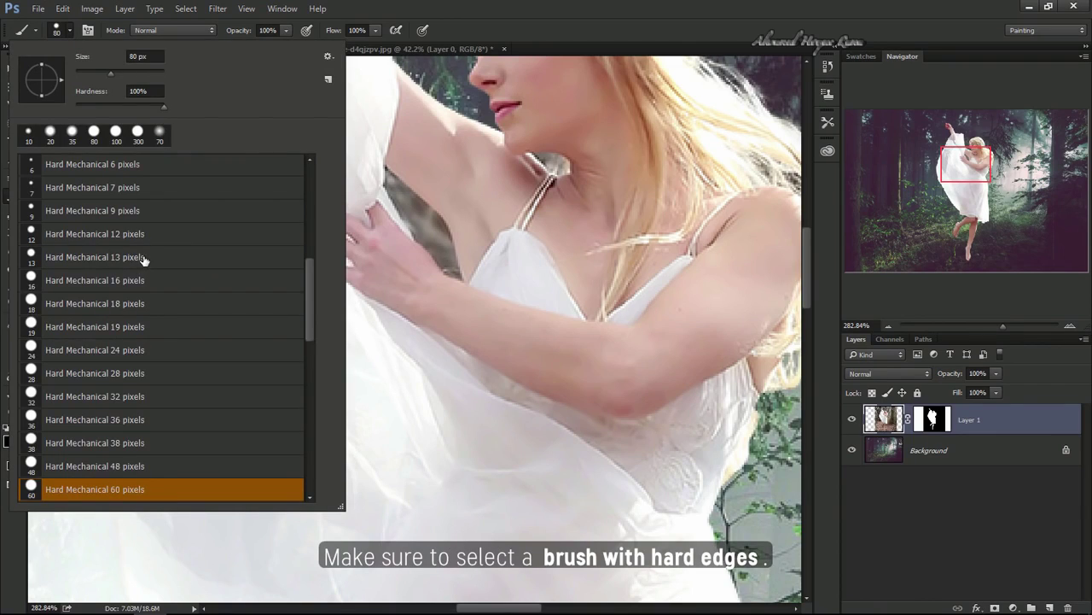
{"action": "double_click", "coordinate": [143, 259]}
Step: Paint black on Layer 1's mask to hide the background between hand and body
{"action": "left_click", "coordinate": [924, 418]}
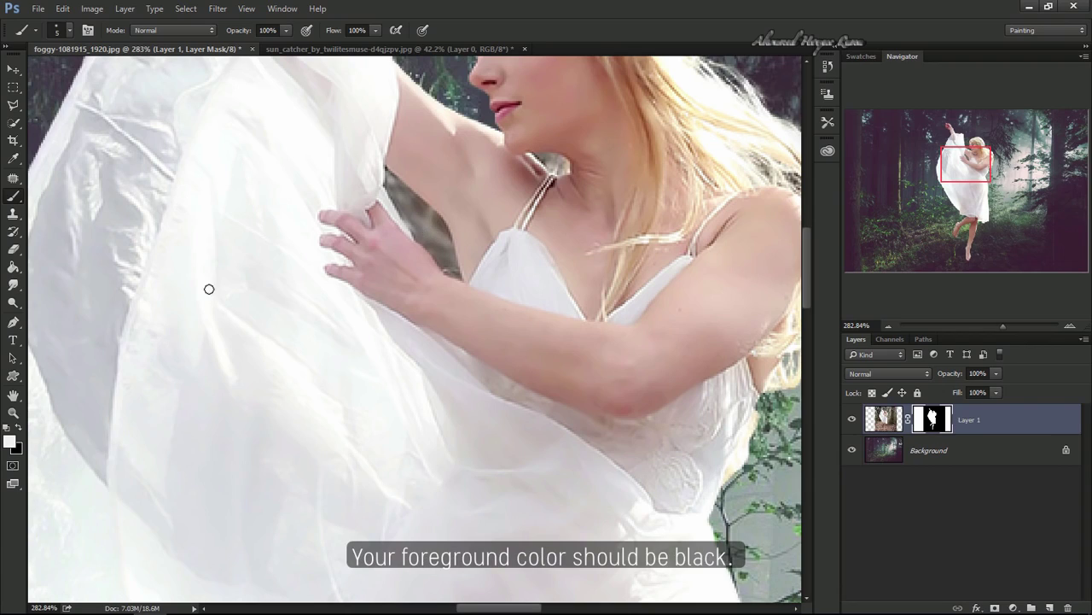
{"action": "left_click", "coordinate": [19, 432]}
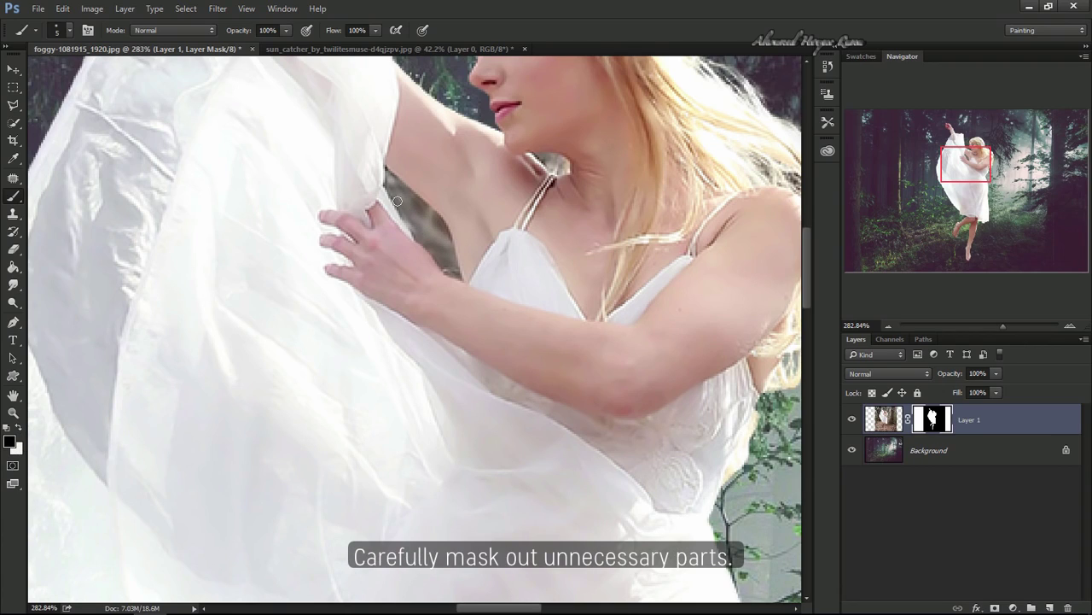
{"action": "left_click_drag", "start_coordinate": [403, 211], "coordinate": [448, 269]}
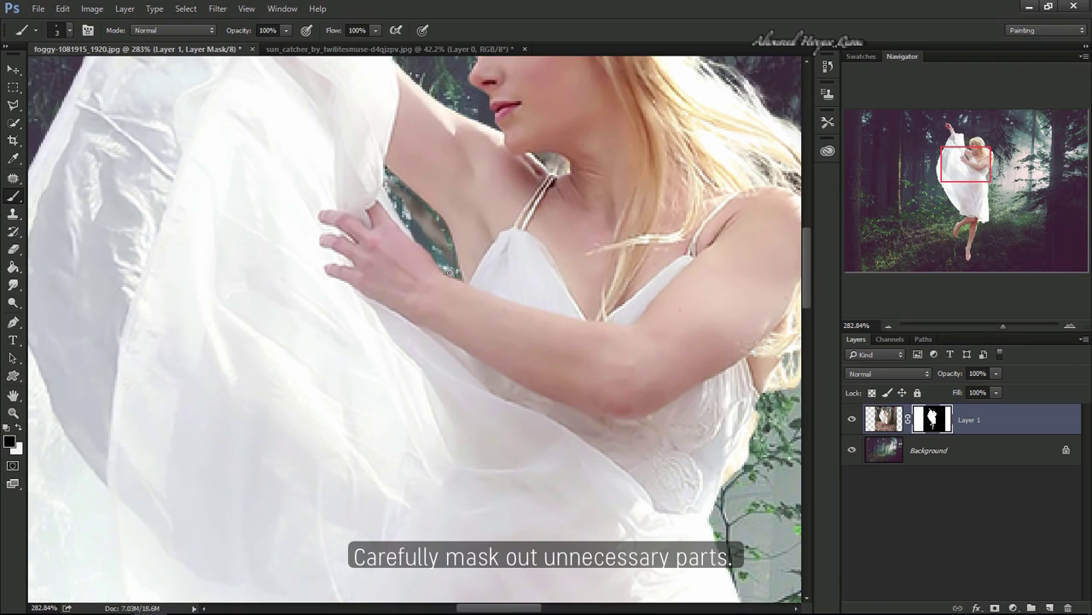
{"action": "left_click_drag", "start_coordinate": [431, 226], "coordinate": [396, 186]}
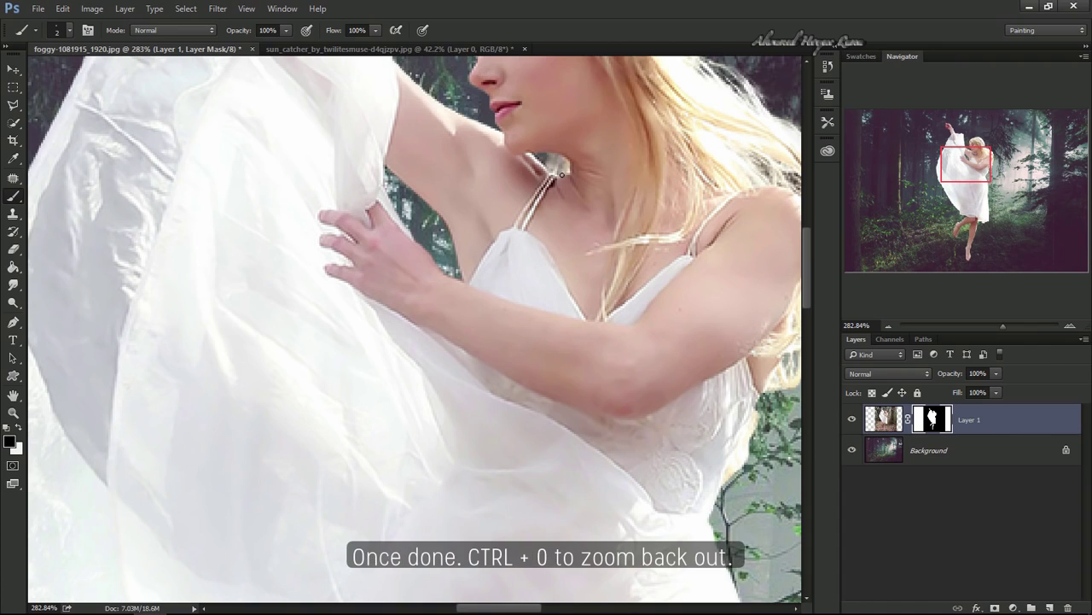
{"action": "key", "text": "ctrl+0"}
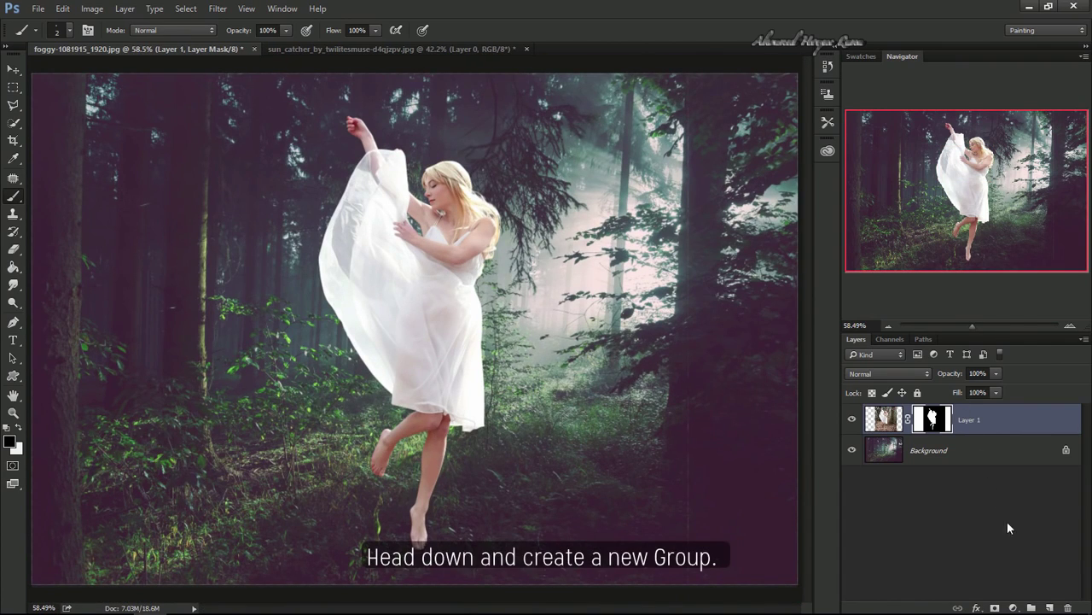
Step: Create a group named Model and Effect and move Layer 1 into it
{"action": "left_click", "coordinate": [1031, 608]}
{"action": "double_click", "coordinate": [901, 414]}
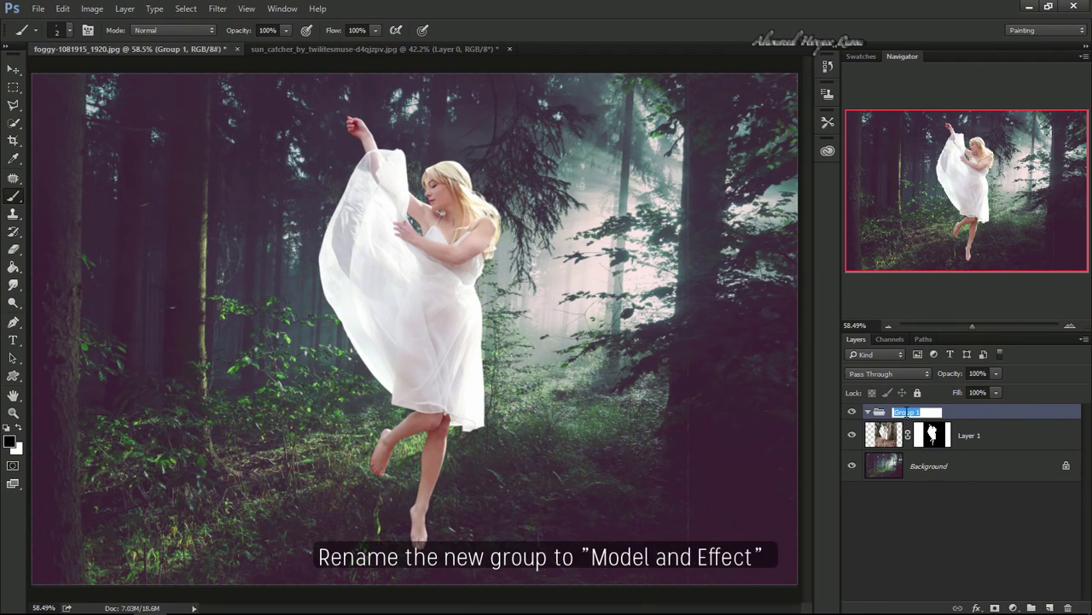
{"action": "type", "text": "Model and Effect"}
{"action": "key", "text": "Return"}
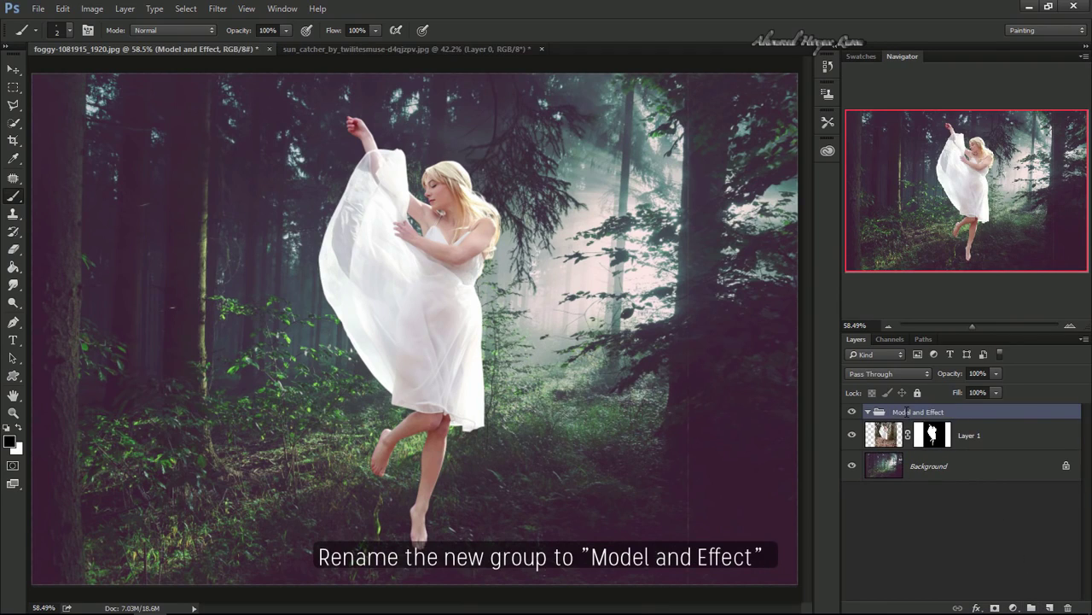
{"action": "left_click", "coordinate": [888, 435]}
{"action": "left_click_drag", "start_coordinate": [891, 433], "coordinate": [898, 412]}
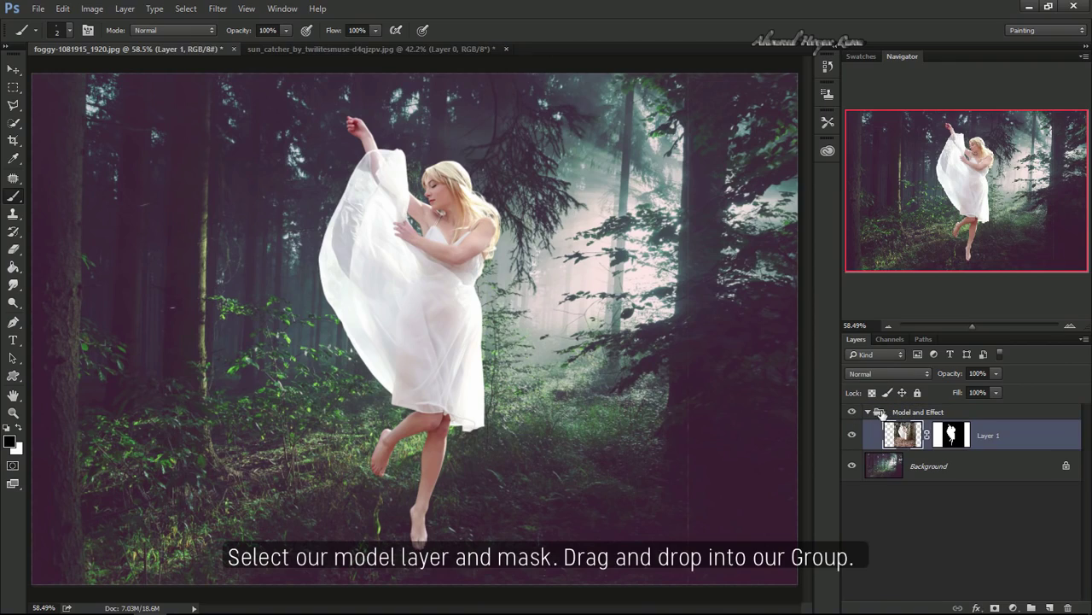
Step: Duplicate Layer 1, hide the original, apply the copy's mask, and name it Dispersion
{"action": "key", "text": "ctrl+j"}
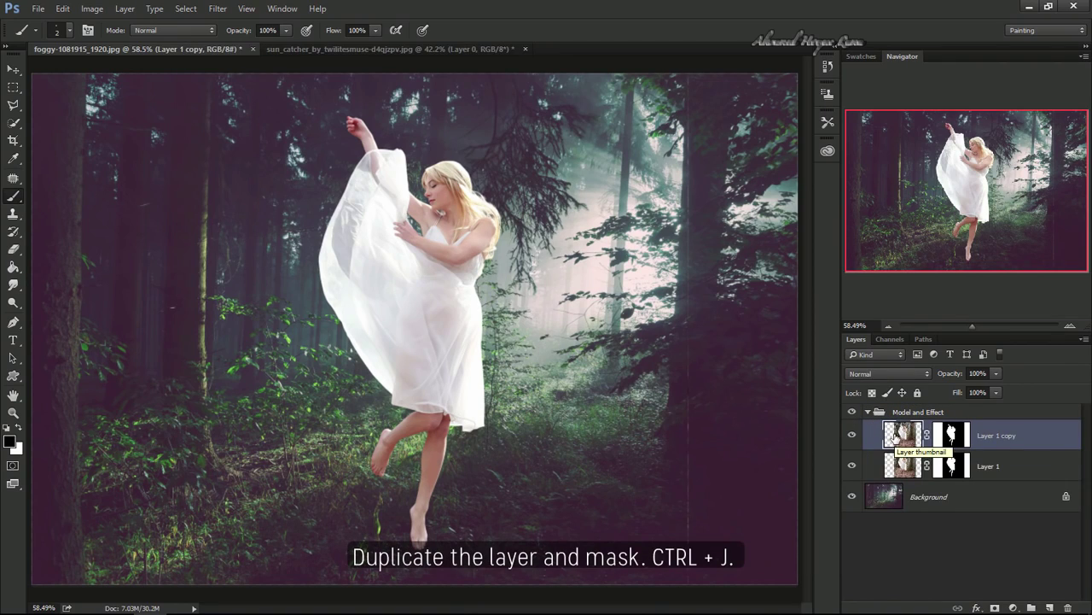
{"action": "left_click", "coordinate": [852, 466]}
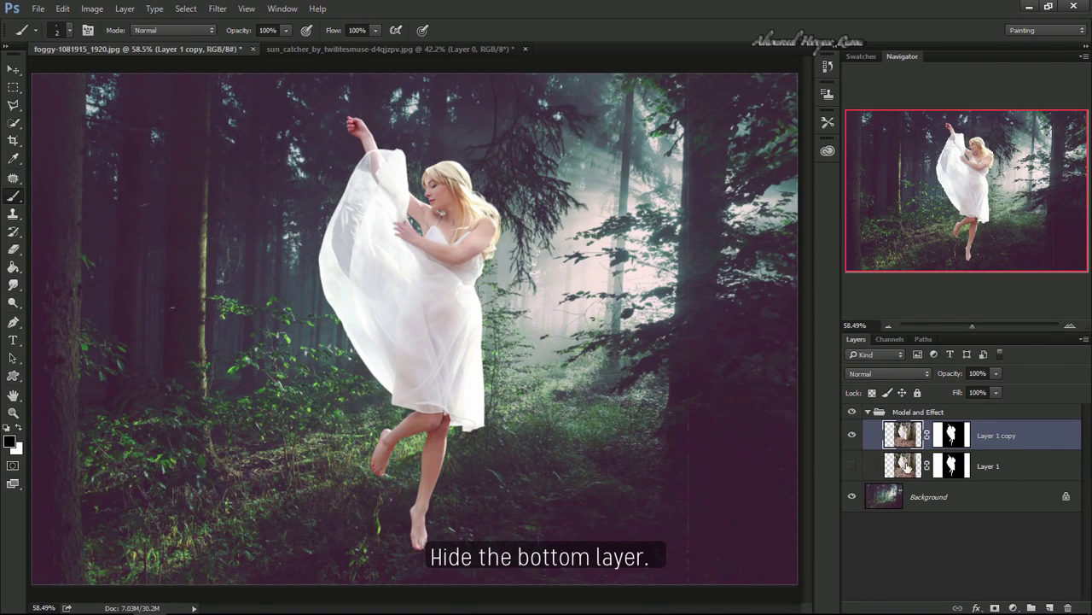
{"action": "right_click", "coordinate": [959, 436]}
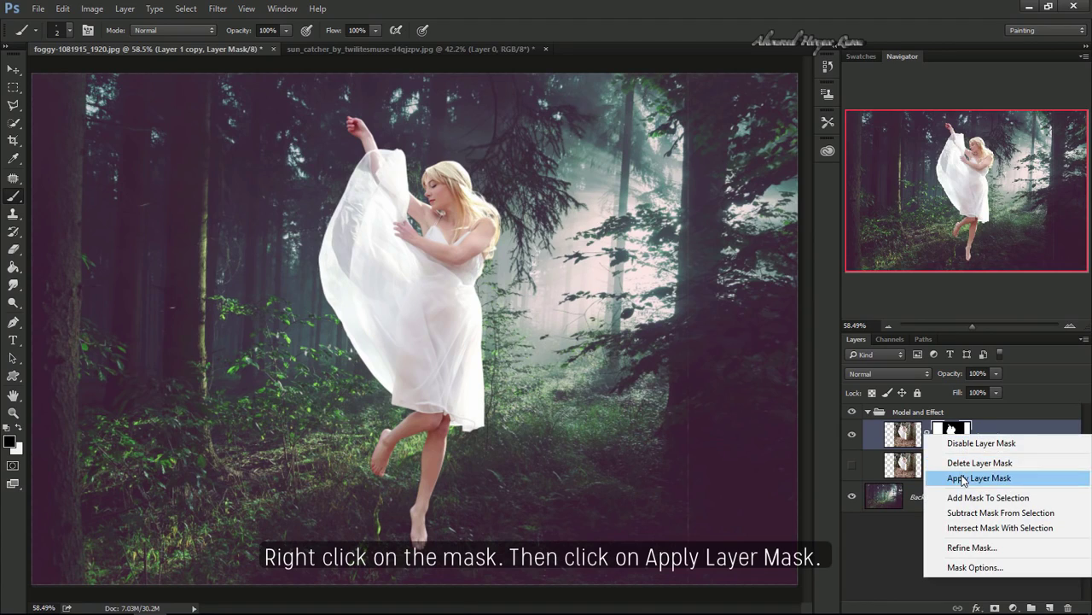
{"action": "left_click", "coordinate": [962, 477]}
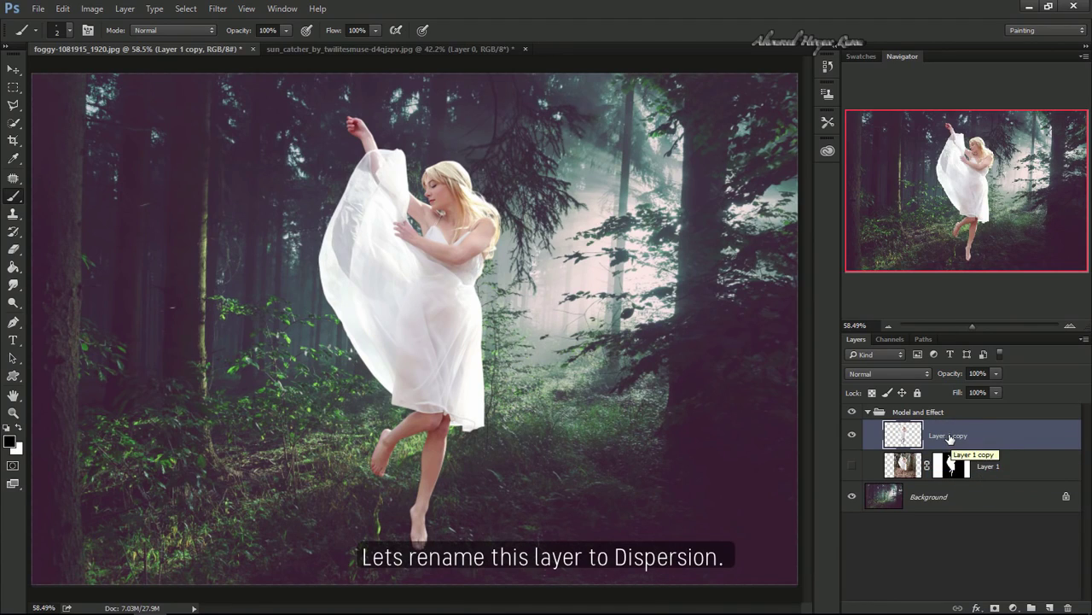
{"action": "double_click", "coordinate": [948, 436]}
{"action": "type", "text": "Dispersion"}
{"action": "key", "text": "Return"}
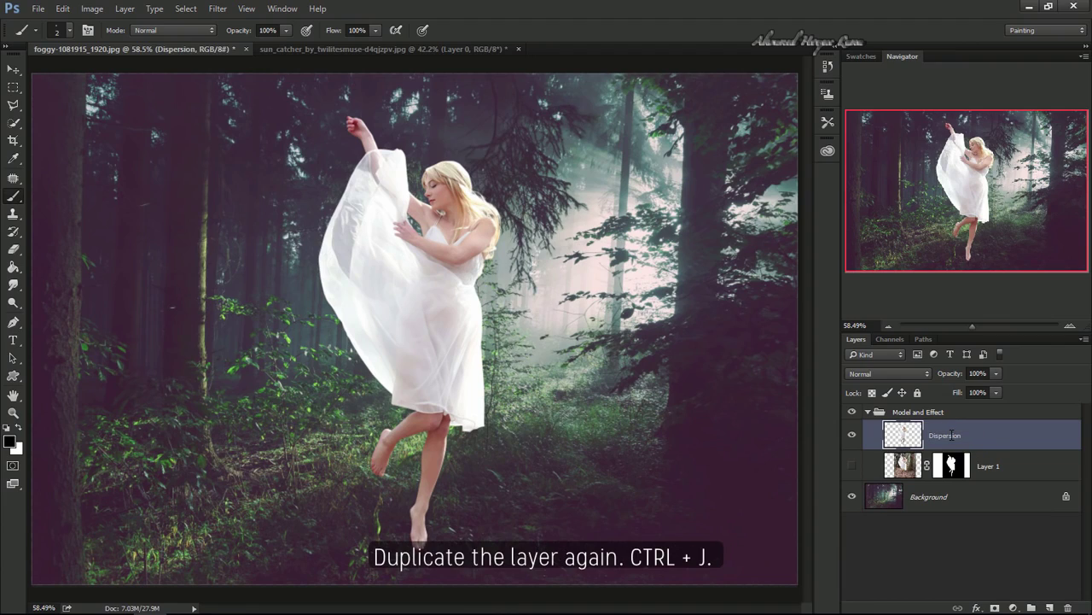
Step: Duplicate Dispersion as a layer named Model, then reselect the Dispersion layer
{"action": "key", "text": "ctrl+j"}
{"action": "double_click", "coordinate": [952, 436]}
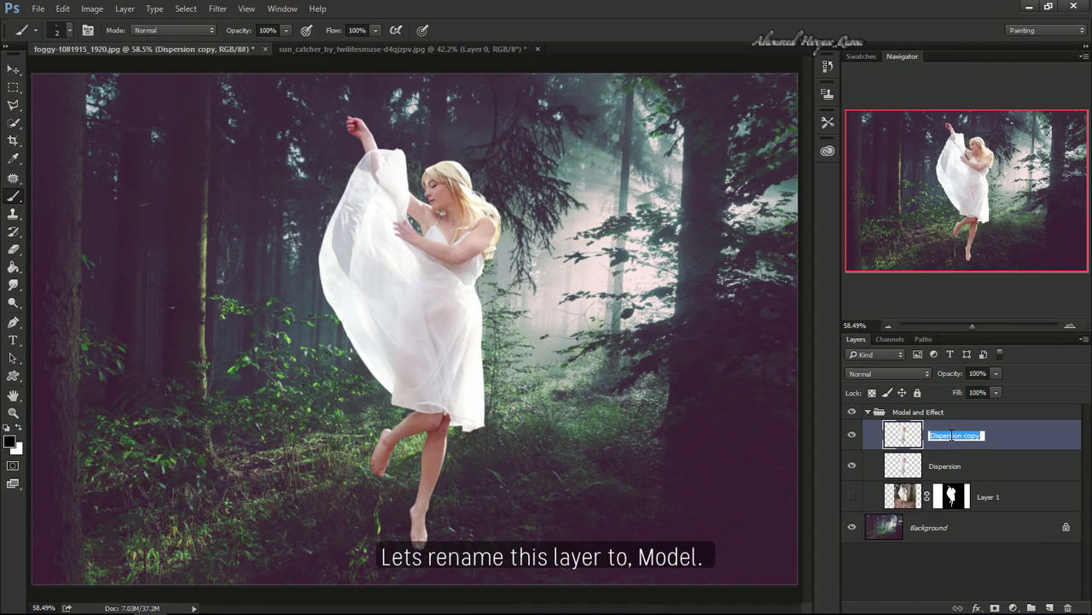
{"action": "type", "text": "Model"}
{"action": "key", "text": "Return"}
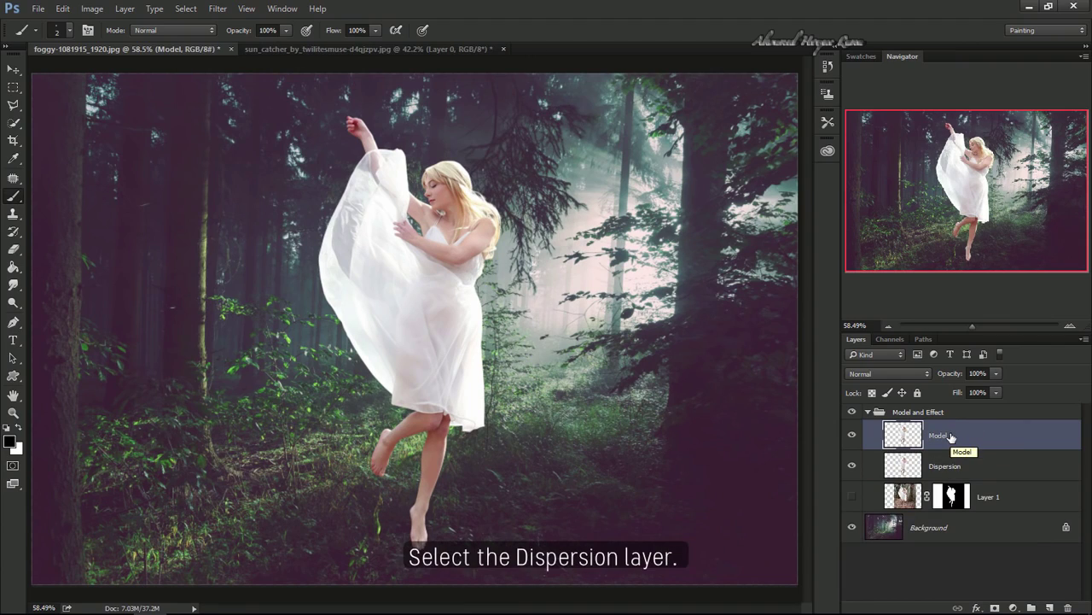
{"action": "left_click", "coordinate": [947, 466]}
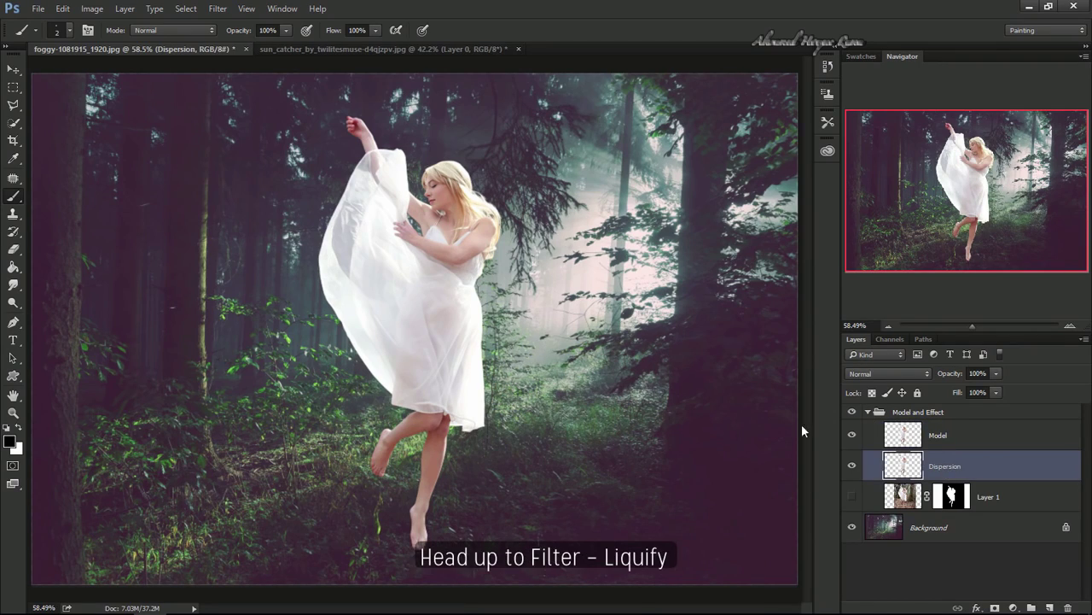
Step: In Liquify, push the dress sleeve up and to the left with a 300 warp brush
{"action": "left_click", "coordinate": [217, 8]}
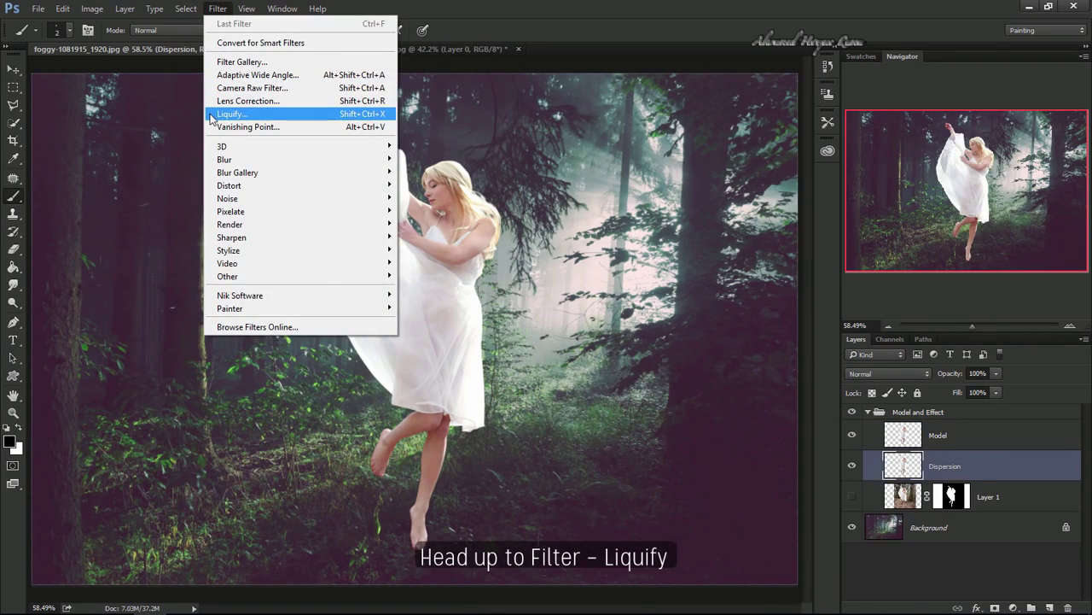
{"action": "left_click", "coordinate": [209, 114]}
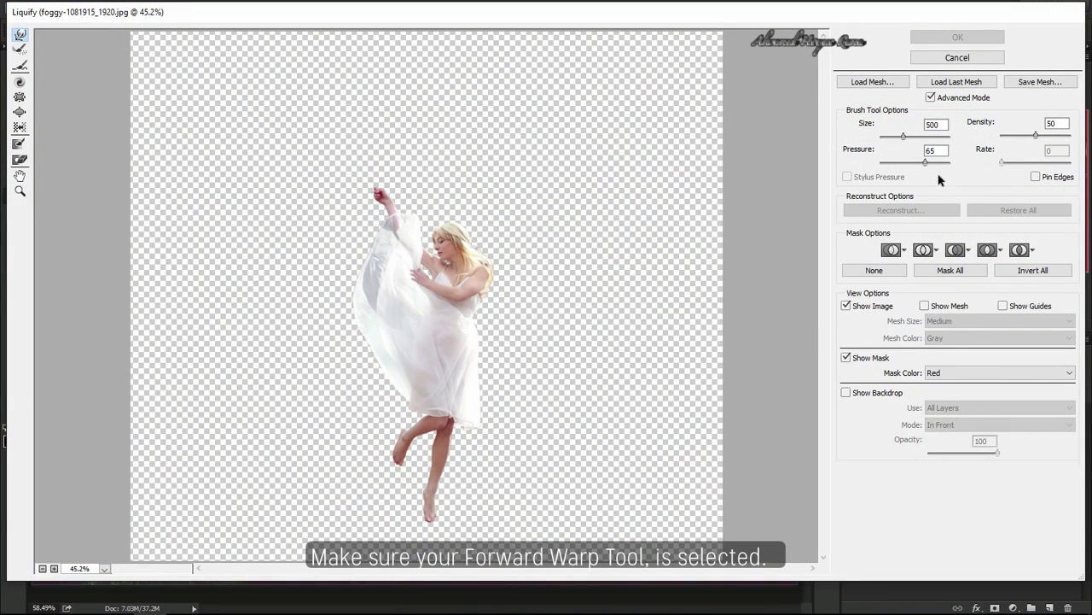
{"action": "left_click_drag", "start_coordinate": [901, 139], "coordinate": [900, 136]}
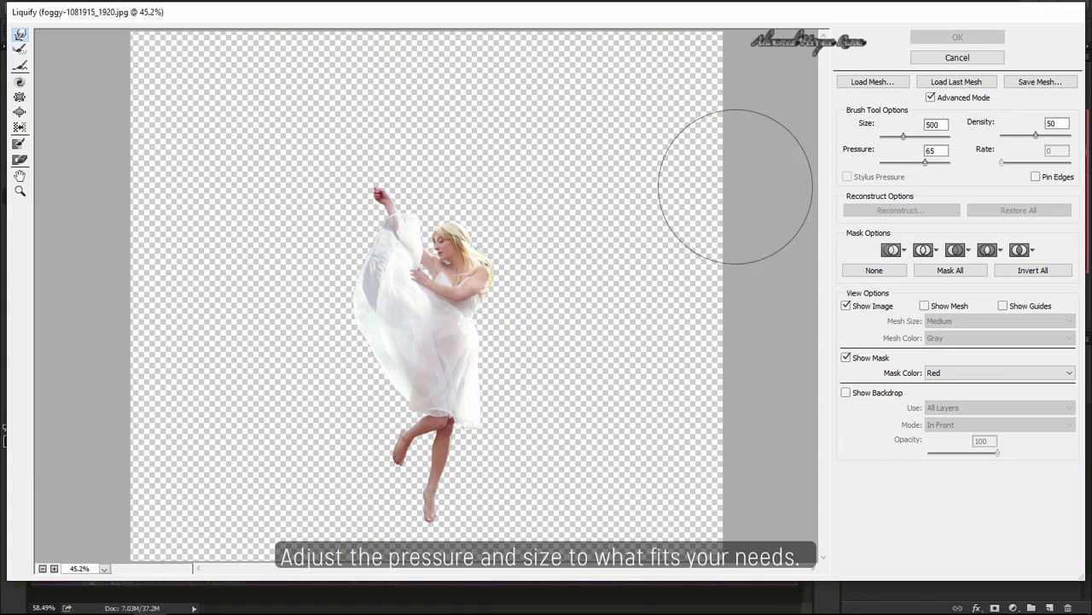
{"action": "mouse_move", "coordinate": [329, 280]}
{"action": "left_mouse_down"}
{"action": "mouse_move", "coordinate": [365, 275]}
{"action": "mouse_move", "coordinate": [361, 342]}
{"action": "mouse_move", "coordinate": [171, 195]}
{"action": "left_mouse_up"}
{"action": "mouse_move", "coordinate": [341, 256]}
{"action": "left_mouse_down"}
{"action": "mouse_move", "coordinate": [234, 366]}
{"action": "mouse_move", "coordinate": [151, 122]}
{"action": "left_mouse_up"}
Step: Sweep the dress further left and down with smaller brushes, then apply Liquify
{"action": "key", "text": "bracketleft"}
{"action": "left_click_drag", "start_coordinate": [346, 204], "coordinate": [128, 177]}
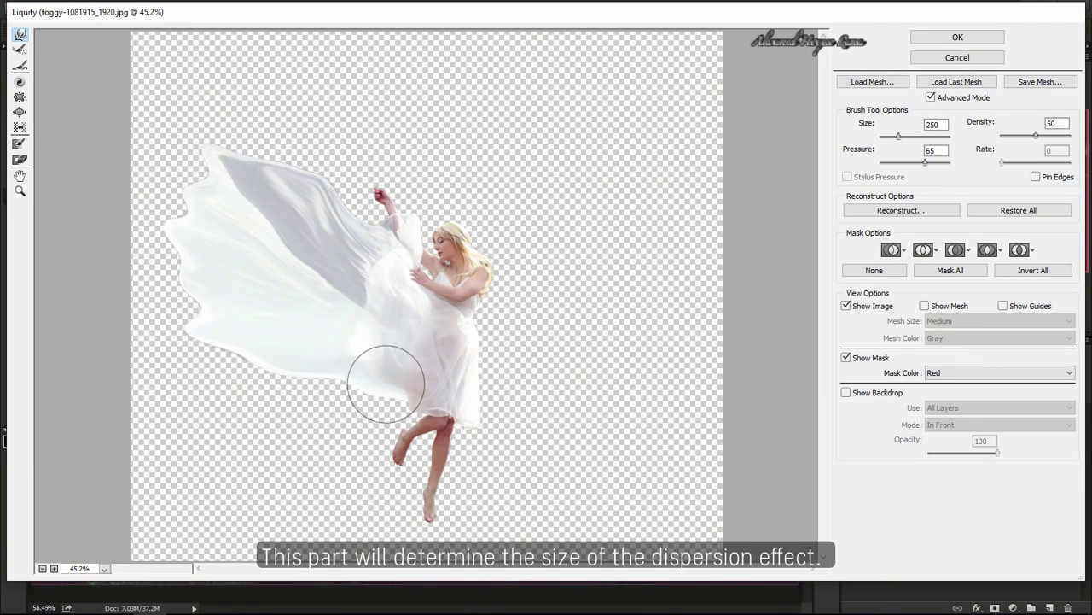
{"action": "mouse_move", "coordinate": [385, 378]}
{"action": "left_mouse_down"}
{"action": "mouse_move", "coordinate": [159, 371]}
{"action": "mouse_move", "coordinate": [208, 183]}
{"action": "mouse_move", "coordinate": [152, 280]}
{"action": "left_mouse_up"}
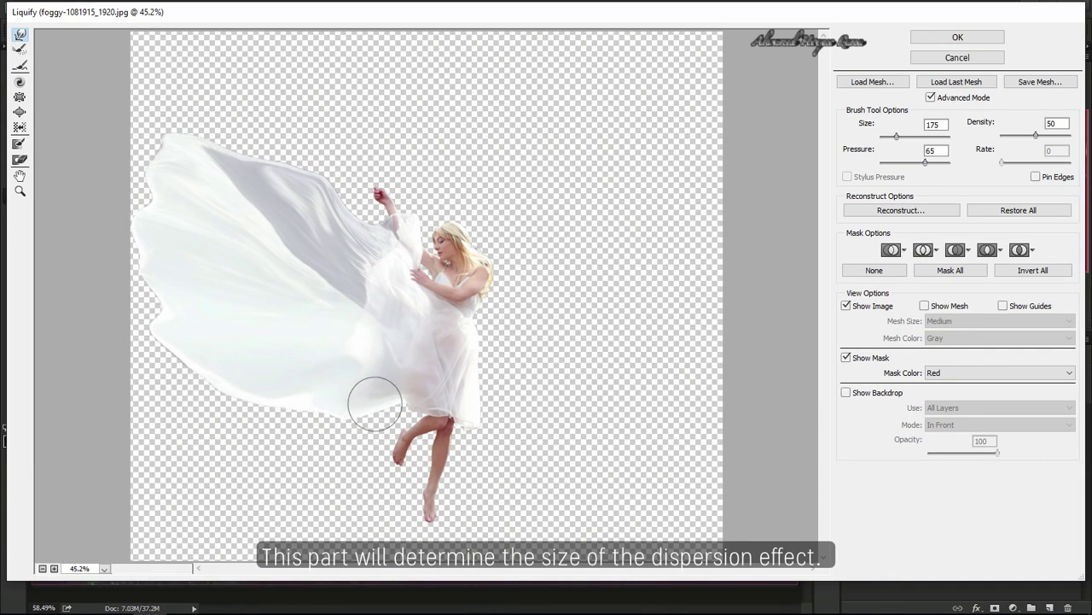
{"action": "key", "text": "bracketleft"}
{"action": "key", "text": "bracketleft"}
{"action": "key", "text": "bracketleft"}
{"action": "mouse_move", "coordinate": [367, 435]}
{"action": "left_mouse_down"}
{"action": "mouse_move", "coordinate": [312, 409]}
{"action": "mouse_move", "coordinate": [175, 401]}
{"action": "left_mouse_up"}
{"action": "key", "text": "bracketright"}
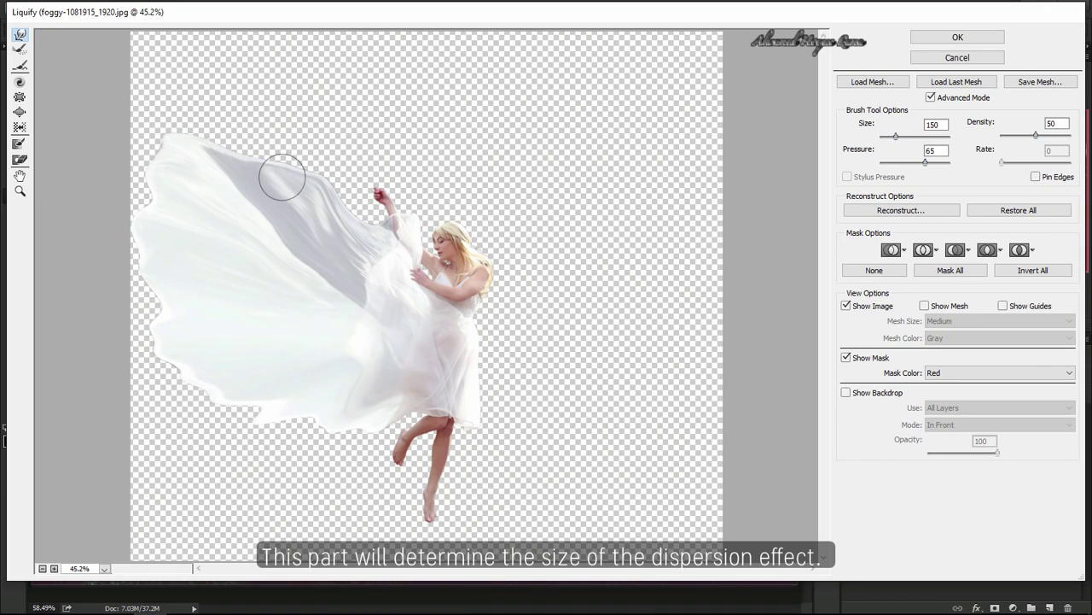
{"action": "left_click_drag", "start_coordinate": [354, 214], "coordinate": [174, 155]}
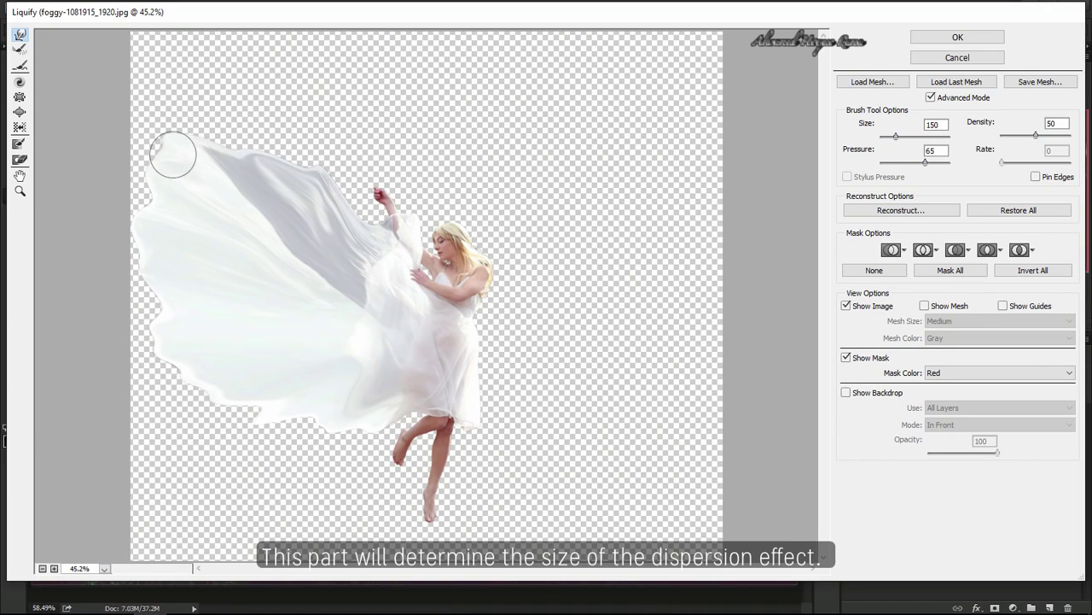
{"action": "left_click", "coordinate": [958, 39]}
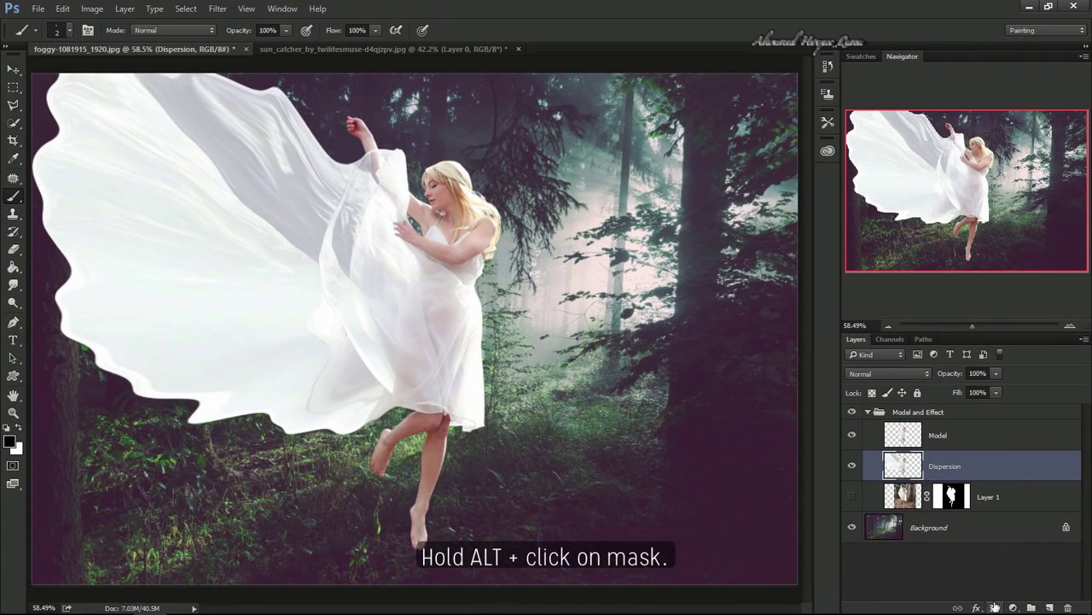
Step: Add a black hide-all mask to Dispersion and a white mask to Model
{"action": "left_click", "coordinate": [995, 608], "text": "alt"}
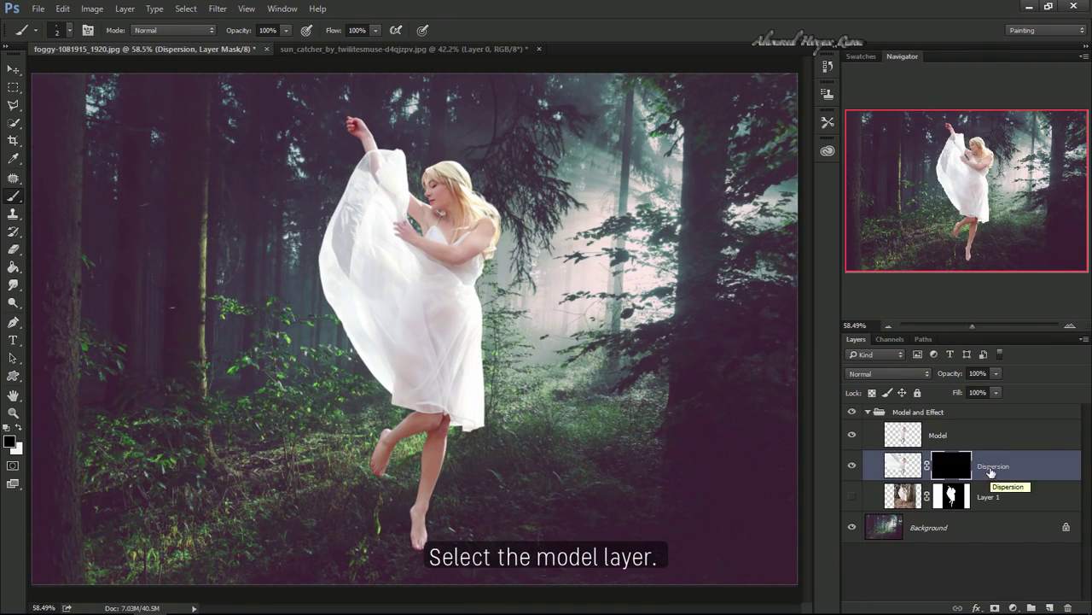
{"action": "left_click", "coordinate": [936, 439]}
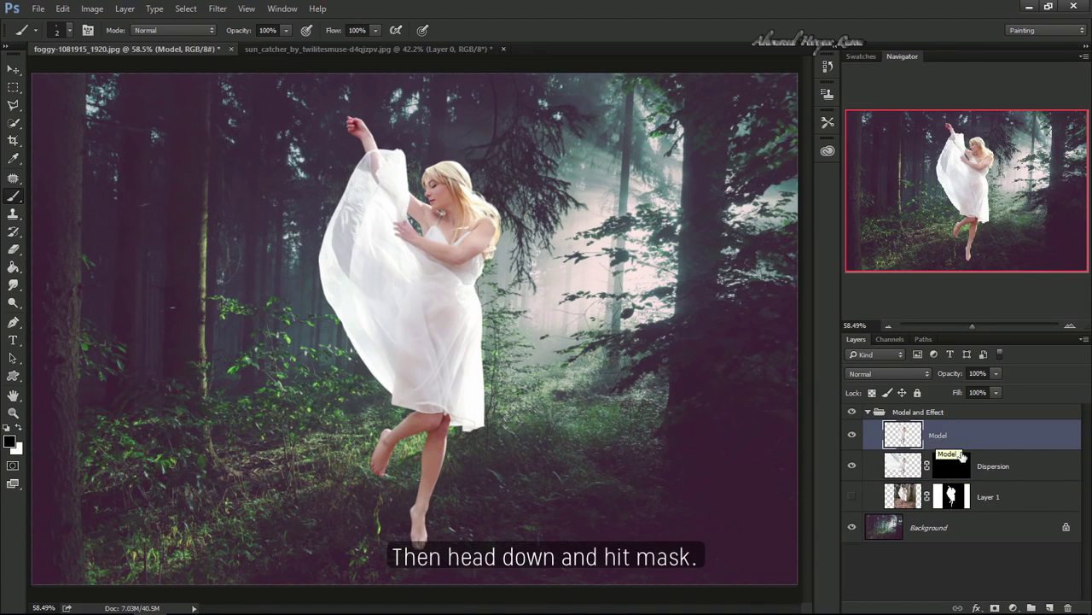
{"action": "left_click", "coordinate": [994, 608]}
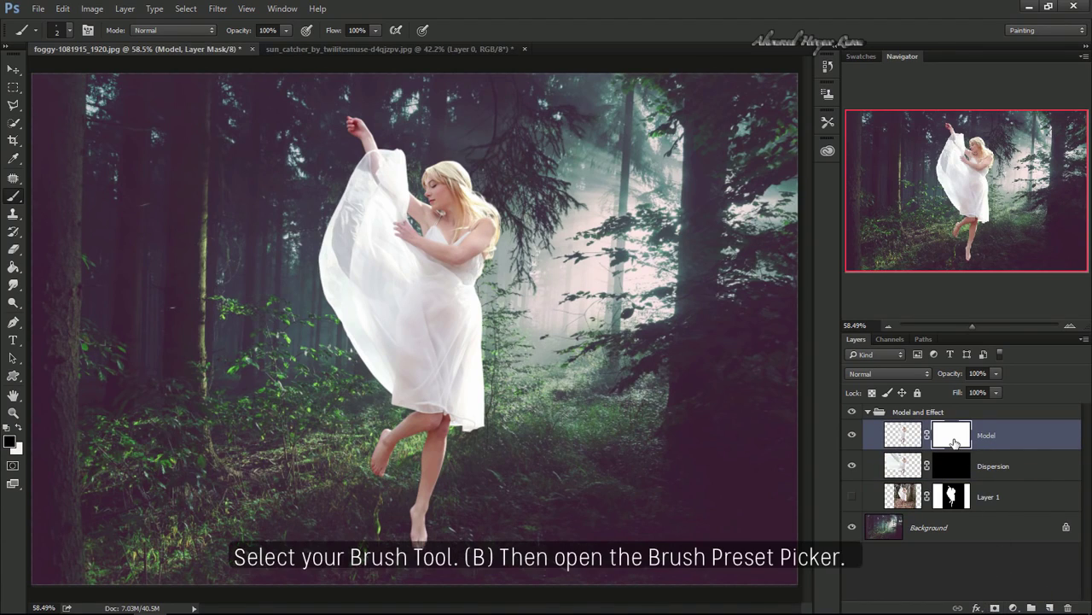
Step: Load Particle Brush 1 from the brush preset picker
{"action": "left_click", "coordinate": [69, 31]}
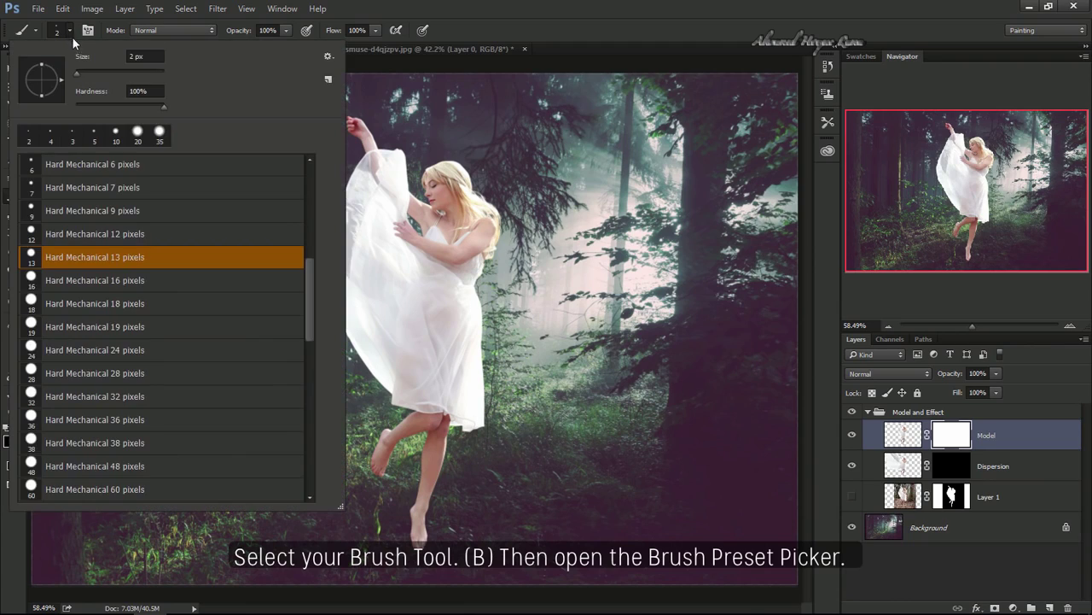
{"action": "scroll", "coordinate": [309, 213], "scroll_direction": "up", "scroll_amount": 3}
{"action": "scroll", "coordinate": [313, 171], "scroll_direction": "up", "scroll_amount": 2}
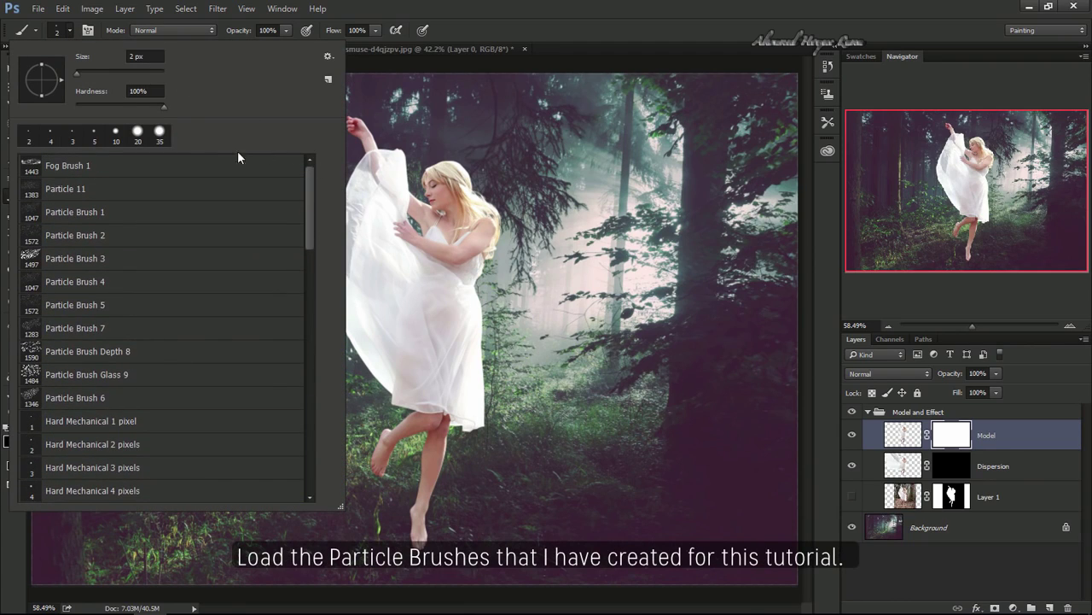
{"action": "double_click", "coordinate": [124, 212]}
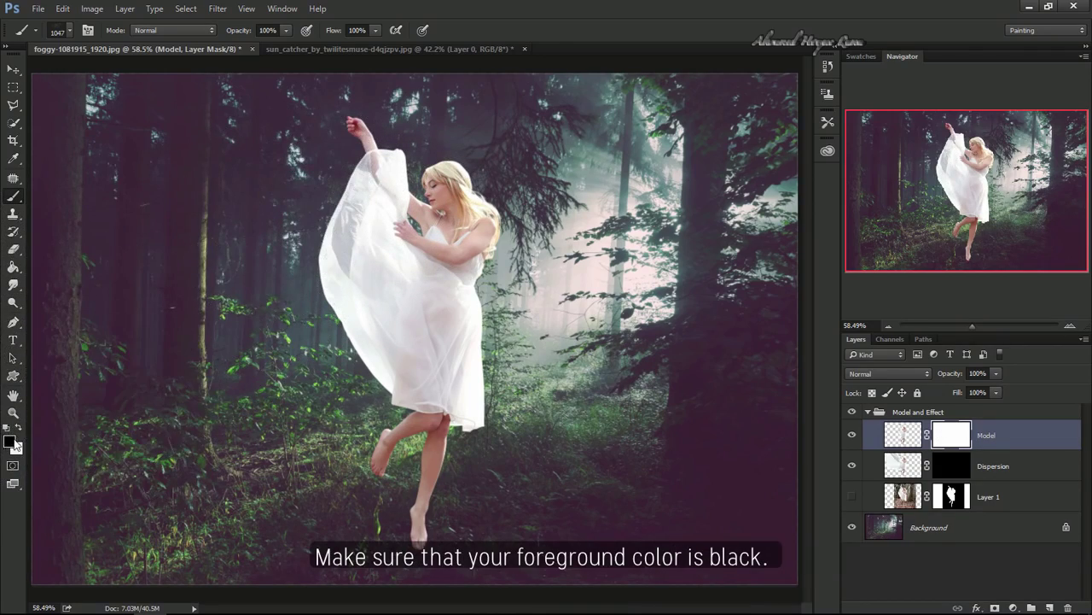
Step: Paint particle holes along the dress's left edge on the Model mask at sizes 400 and 700
{"action": "left_click_drag", "start_coordinate": [184, 325], "coordinate": [184, 371]}
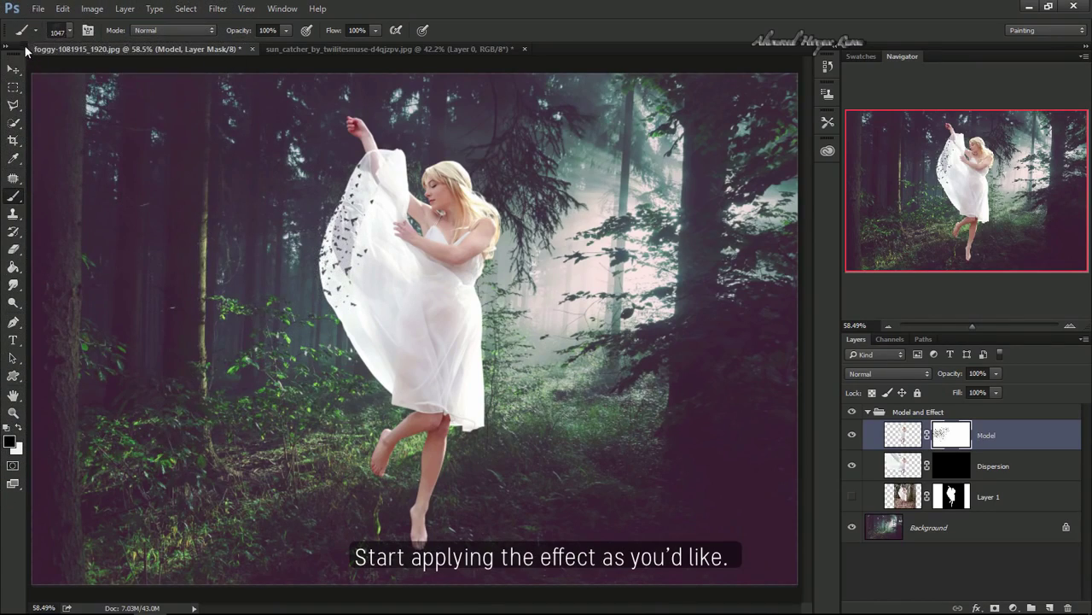
{"action": "left_click", "coordinate": [70, 31]}
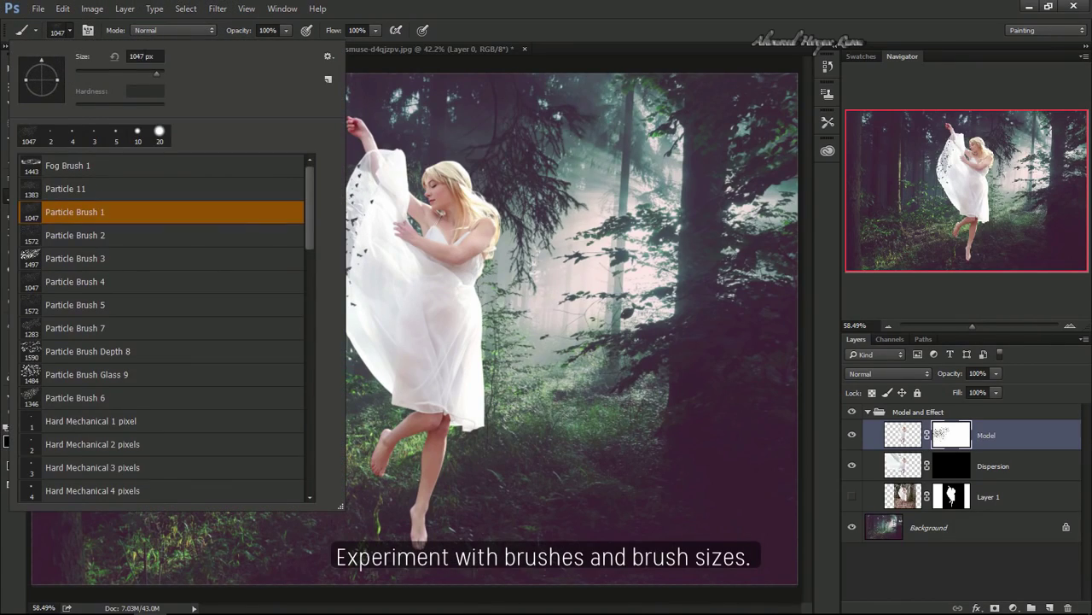
{"action": "key", "text": "Return"}
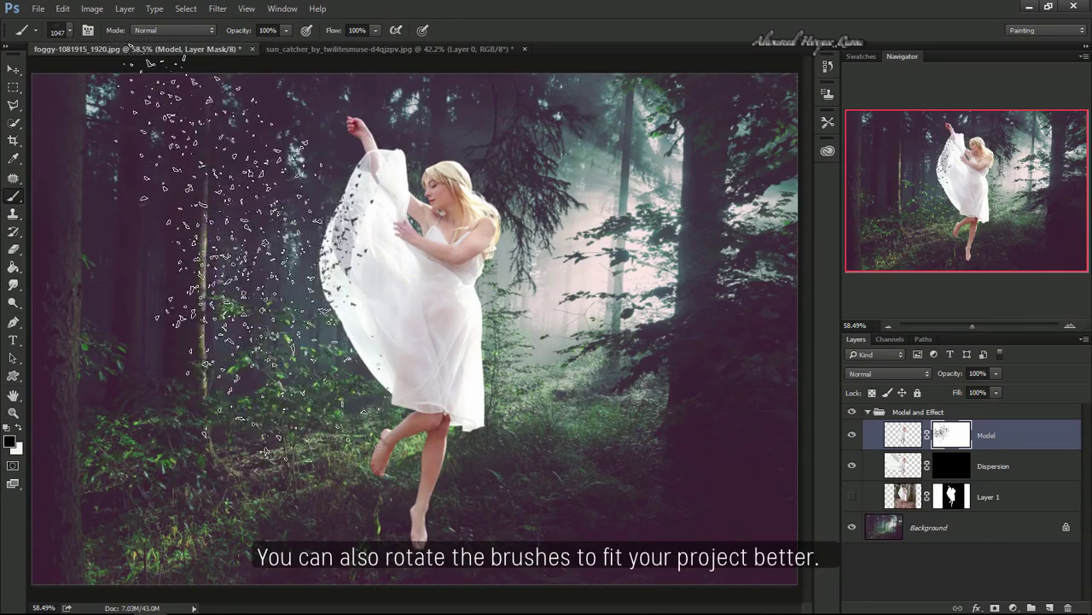
{"action": "key", "text": "bracketleft"}
{"action": "key", "text": "bracketleft"}
{"action": "key", "text": "bracketleft"}
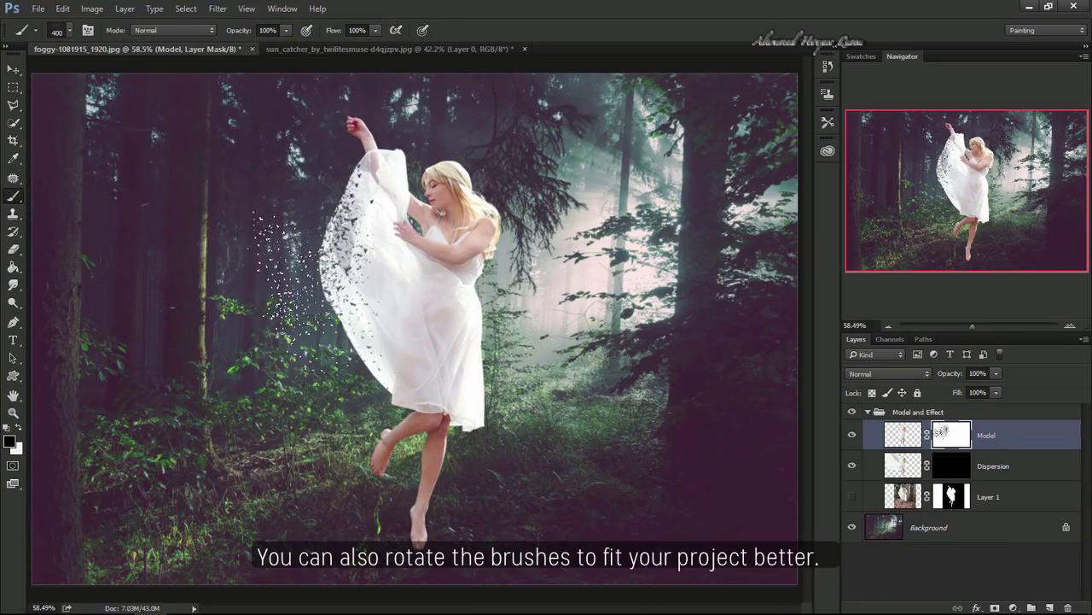
{"action": "left_click", "coordinate": [307, 256]}
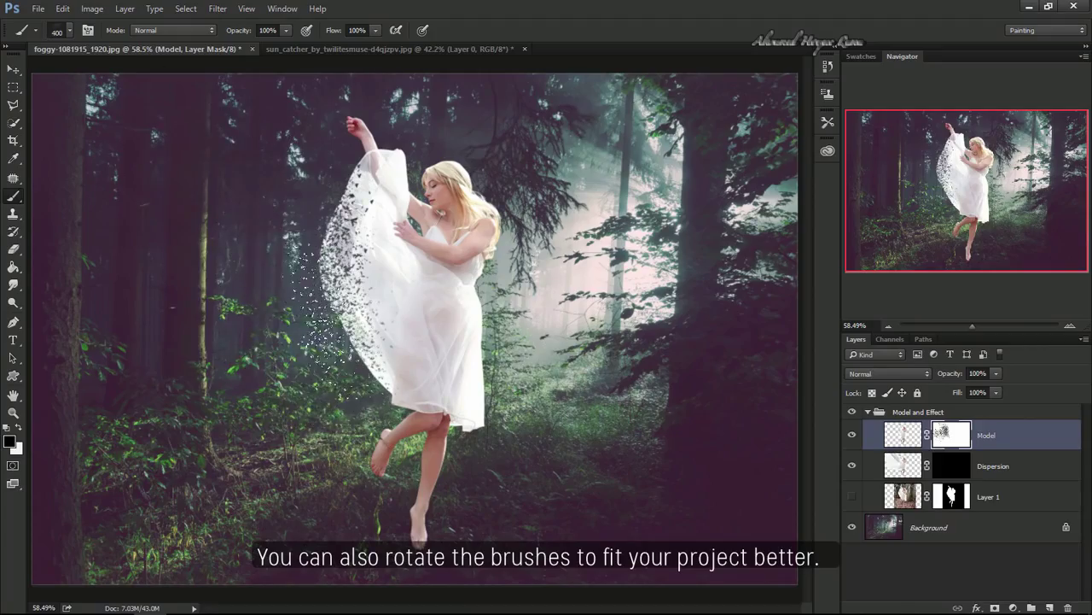
{"action": "key", "text": "bracketright"}
{"action": "key", "text": "bracketright"}
{"action": "key", "text": "bracketright"}
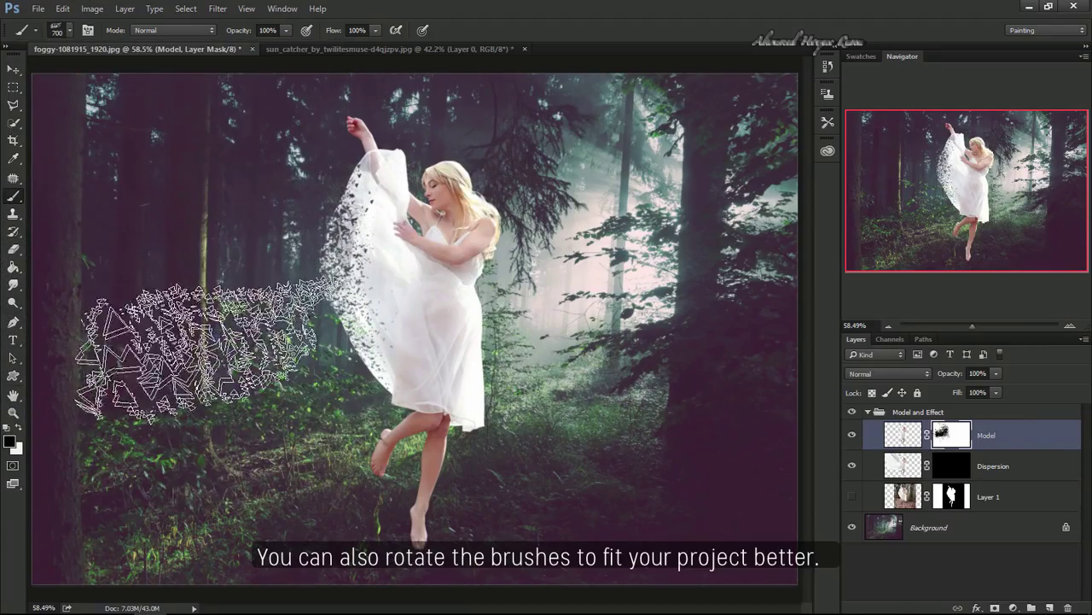
{"action": "left_click", "coordinate": [205, 409]}
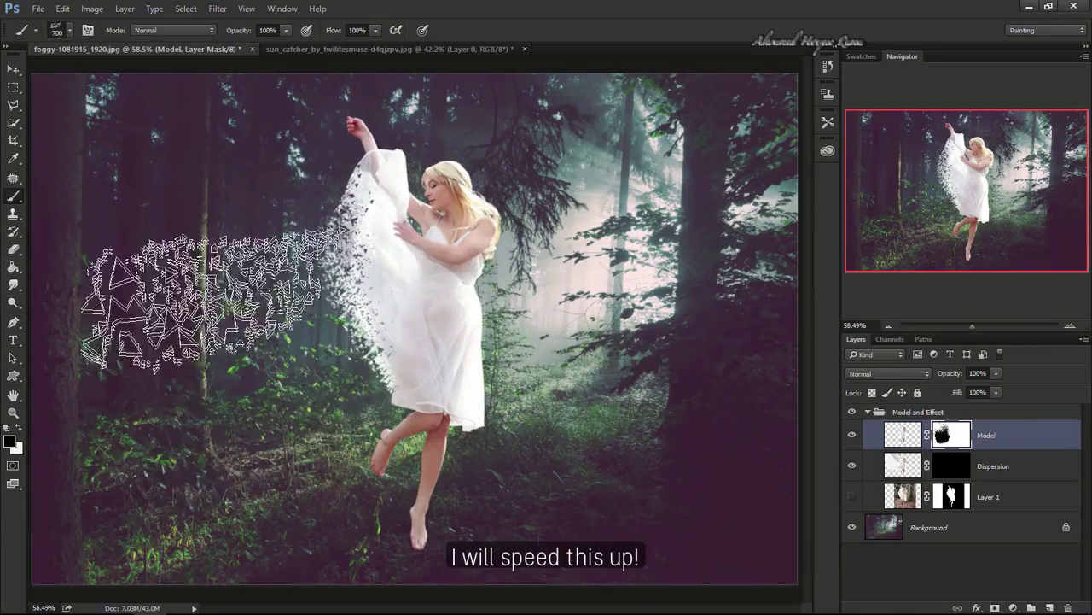
{"action": "left_click_drag", "start_coordinate": [213, 303], "coordinate": [286, 375]}
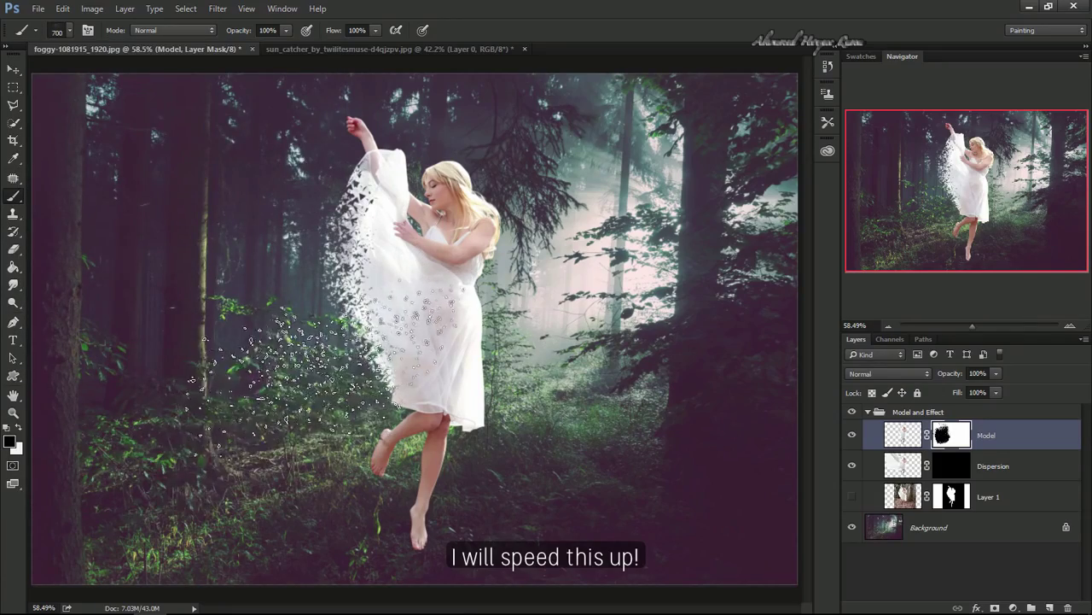
Step: Switch to another particle brush preset and mask more particles at size 600, then 800
{"action": "left_click", "coordinate": [68, 29]}
{"action": "double_click", "coordinate": [145, 209]}
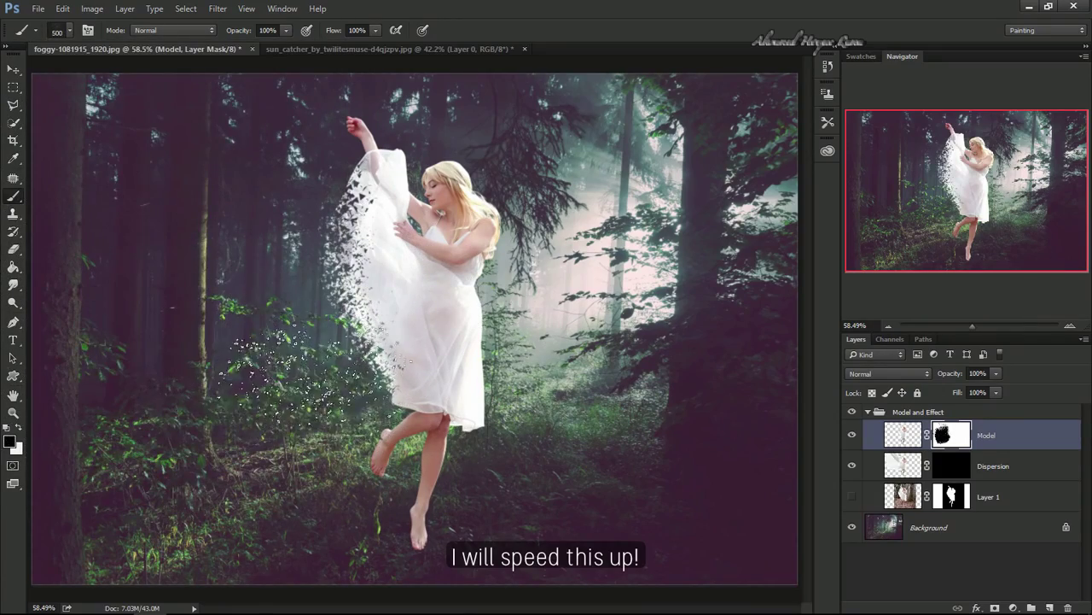
{"action": "key", "text": "bracketright"}
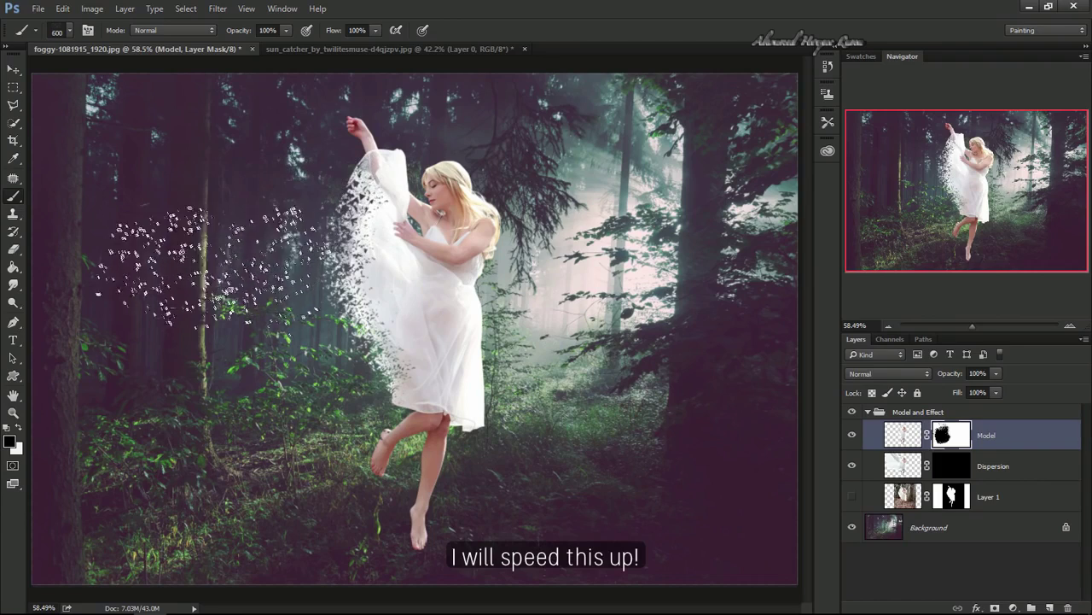
{"action": "left_click_drag", "start_coordinate": [163, 376], "coordinate": [171, 384]}
{"action": "key", "text": "bracketright"}
{"action": "key", "text": "bracketright"}
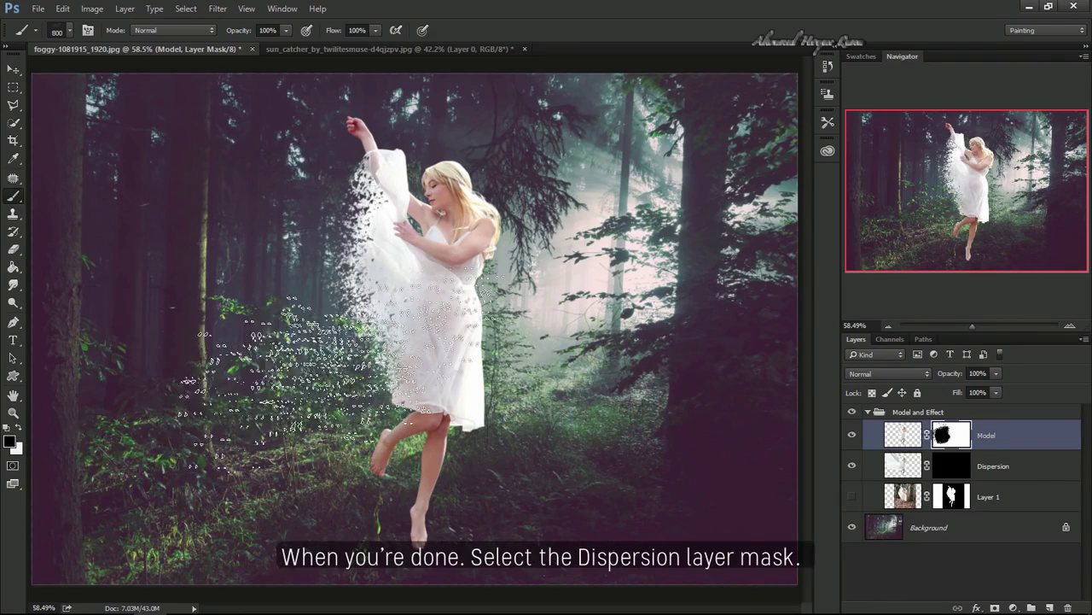
Step: Target the Dispersion mask with white foreground and set up a rotated particle brush
{"action": "left_click", "coordinate": [952, 466]}
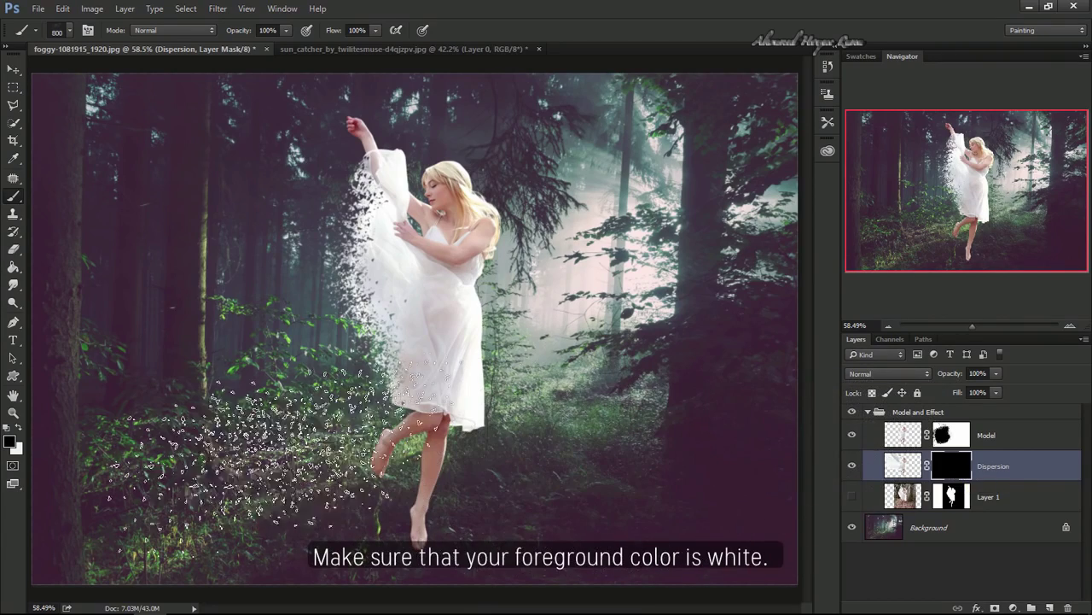
{"action": "left_click", "coordinate": [23, 431]}
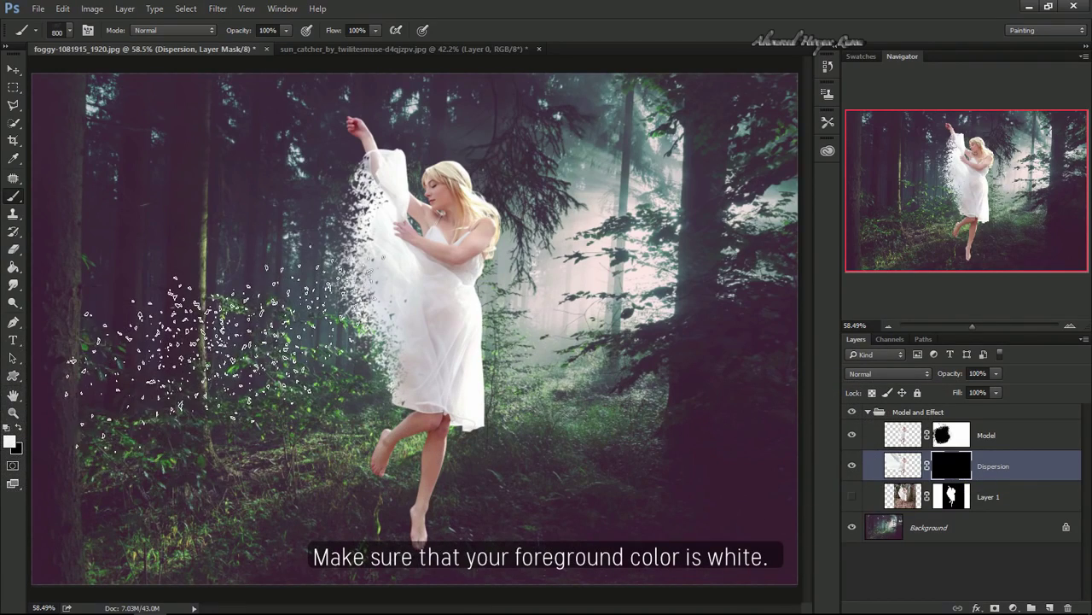
{"action": "left_click", "coordinate": [70, 31]}
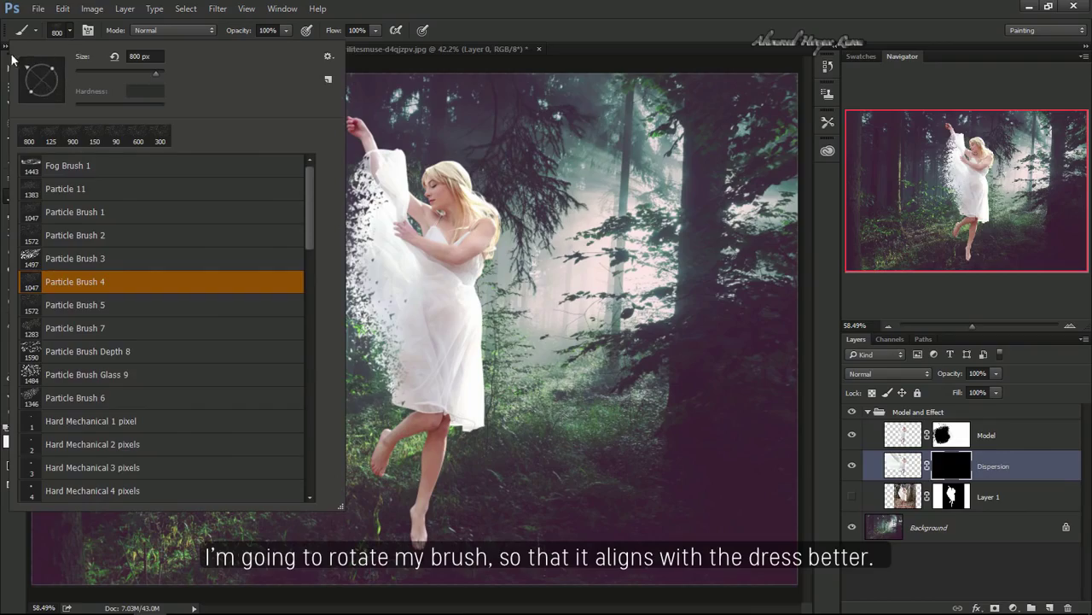
{"action": "key", "text": "Return"}
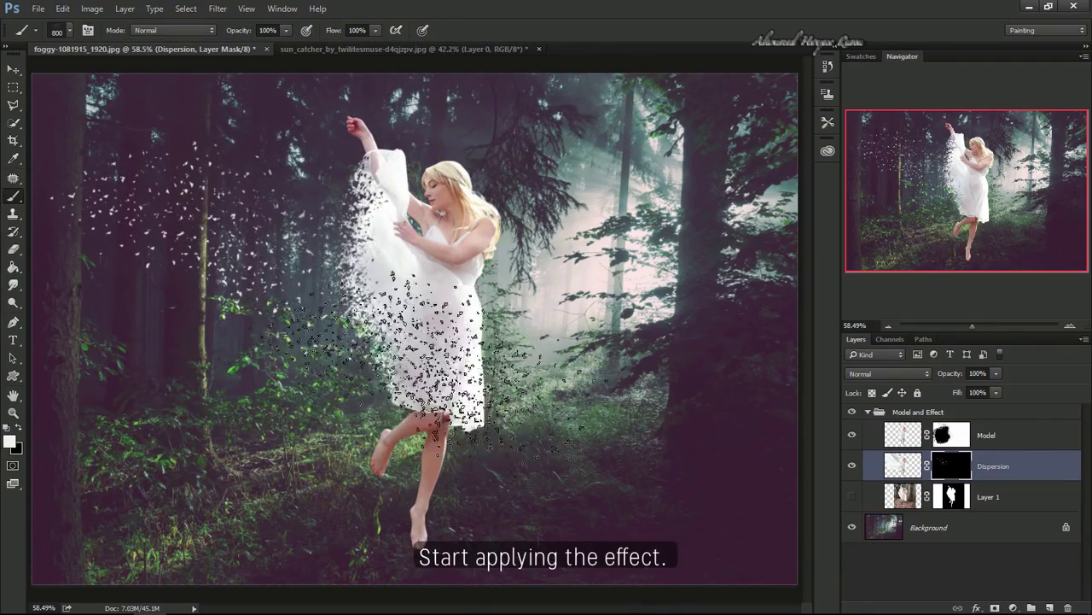
Step: Reveal dress particles scattering to the upper left at brush sizes 500 and 400
{"action": "key", "text": "bracketleft"}
{"action": "key", "text": "bracketleft"}
{"action": "key", "text": "bracketleft"}
{"action": "left_click_drag", "start_coordinate": [444, 358], "coordinate": [367, 256]}
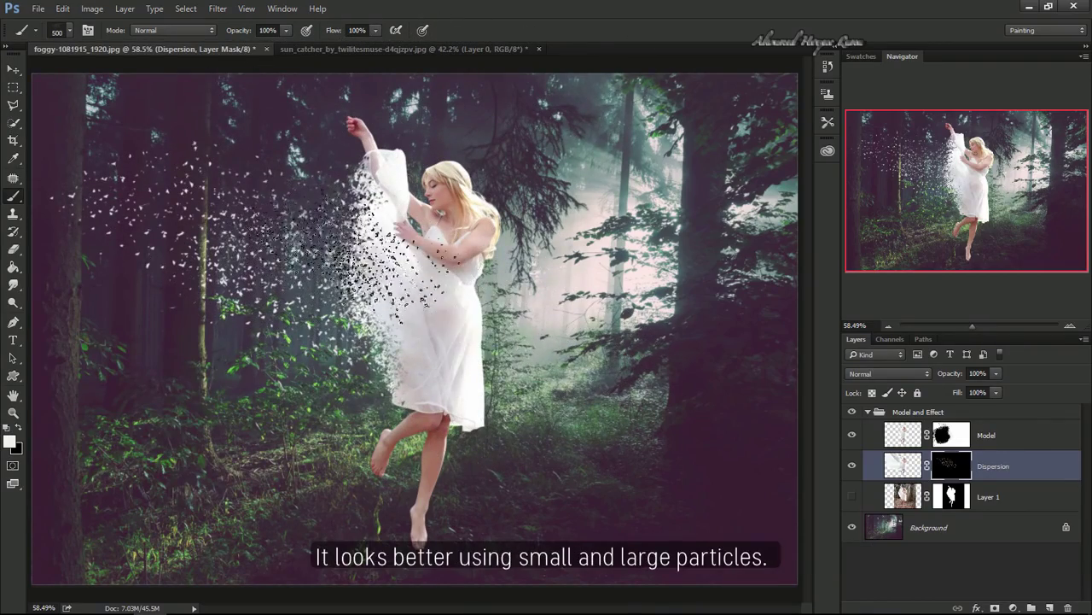
{"action": "key", "text": "bracketleft"}
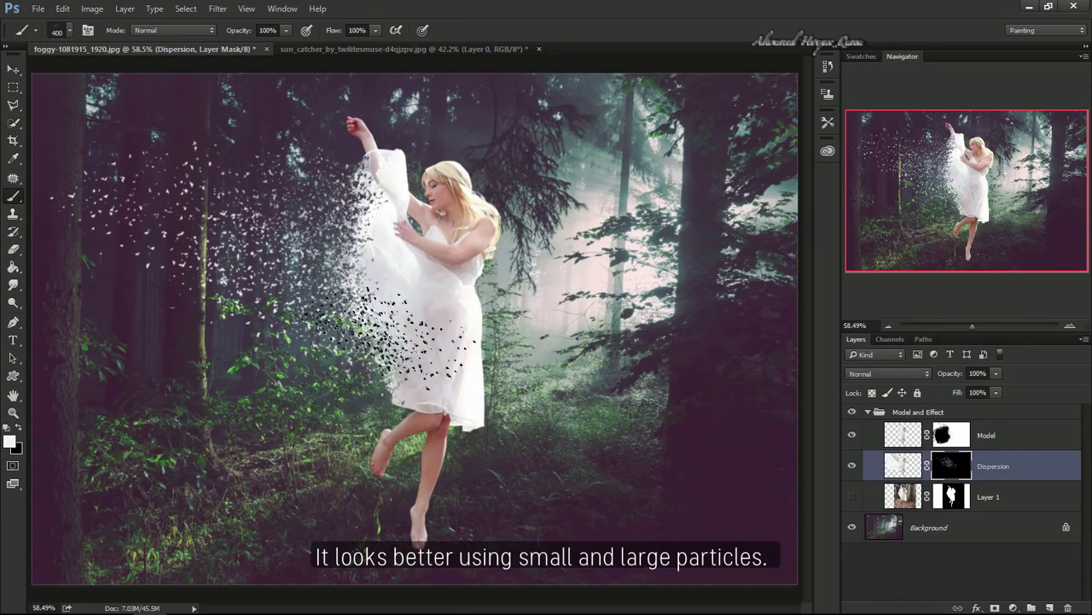
{"action": "left_click_drag", "start_coordinate": [419, 341], "coordinate": [384, 239]}
{"action": "left_click", "coordinate": [68, 33]}
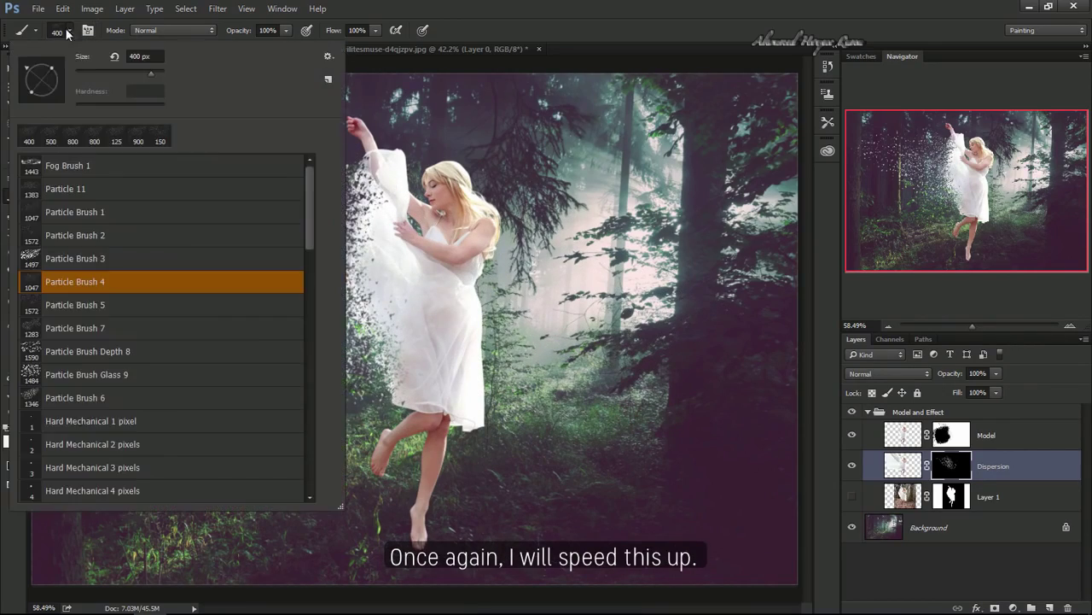
Step: Above Model, create the clipped Soft Light layer 'Shadows and Highlights' filled with 50% gray
{"action": "left_click", "coordinate": [900, 437]}
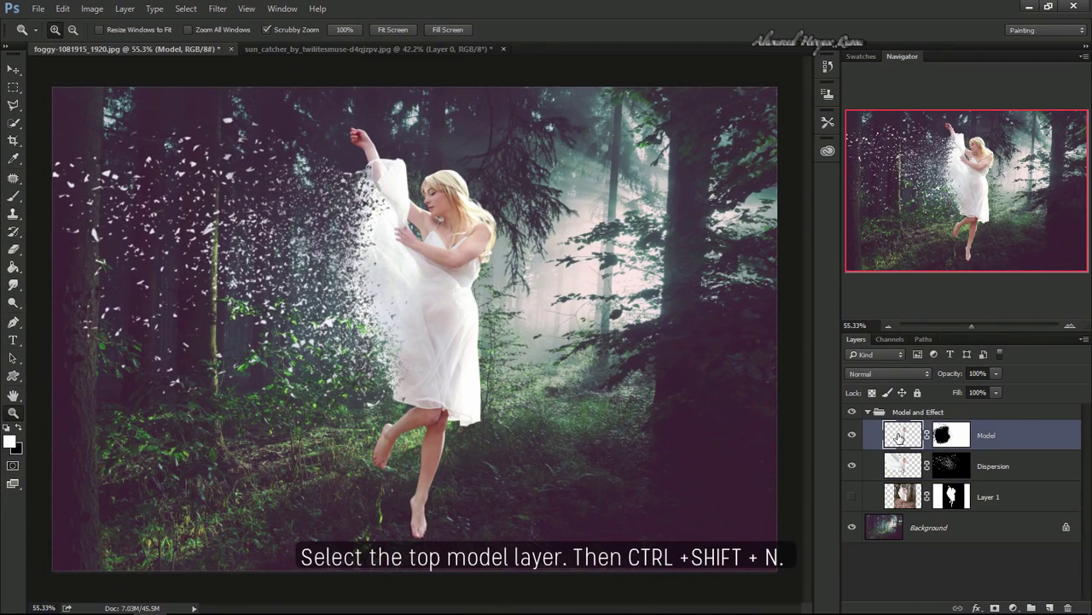
{"action": "key", "text": "ctrl+shift+n"}
{"action": "type", "text": "Shadows and Highlights"}
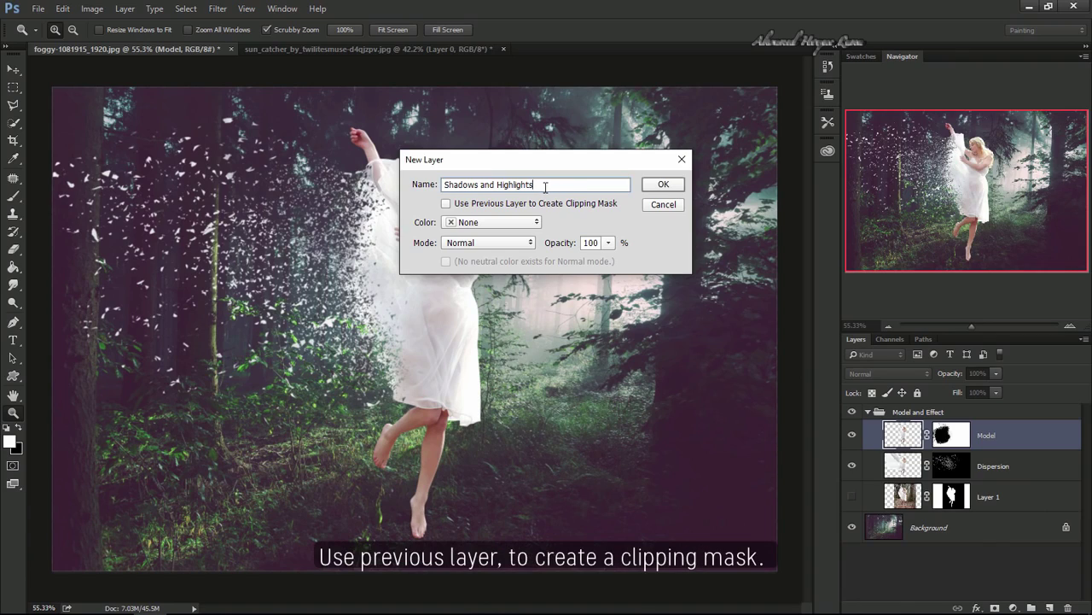
{"action": "left_click", "coordinate": [446, 204]}
{"action": "left_click", "coordinate": [452, 244]}
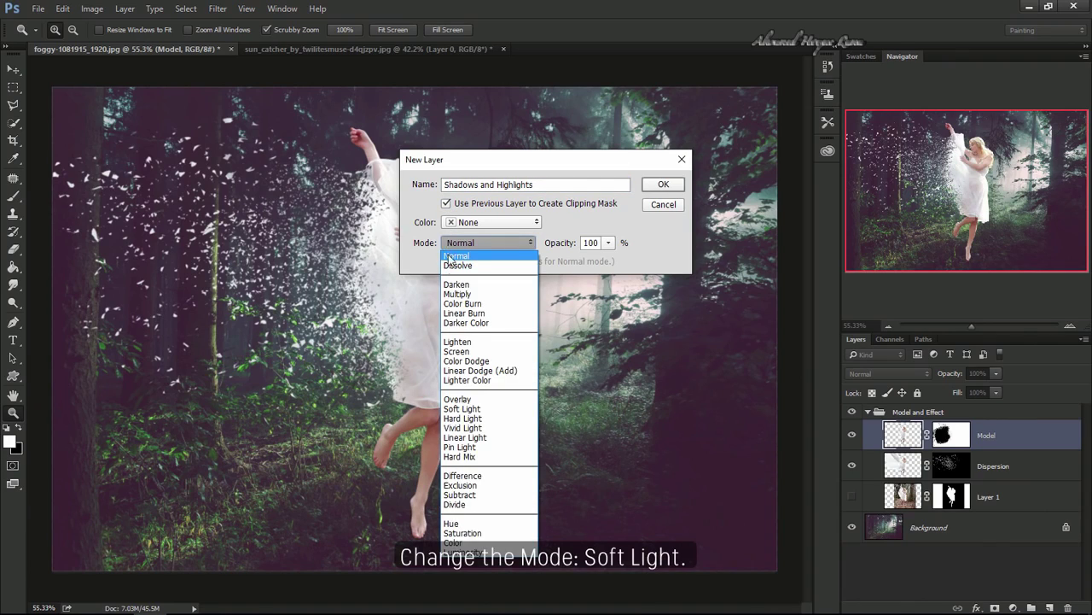
{"action": "left_click", "coordinate": [512, 410]}
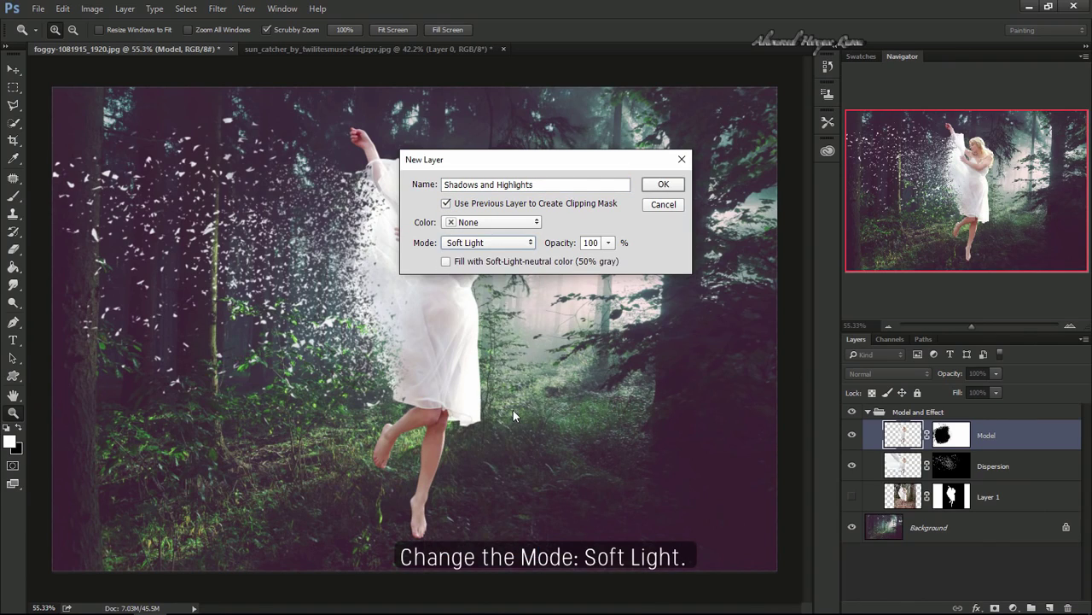
{"action": "left_click", "coordinate": [538, 264]}
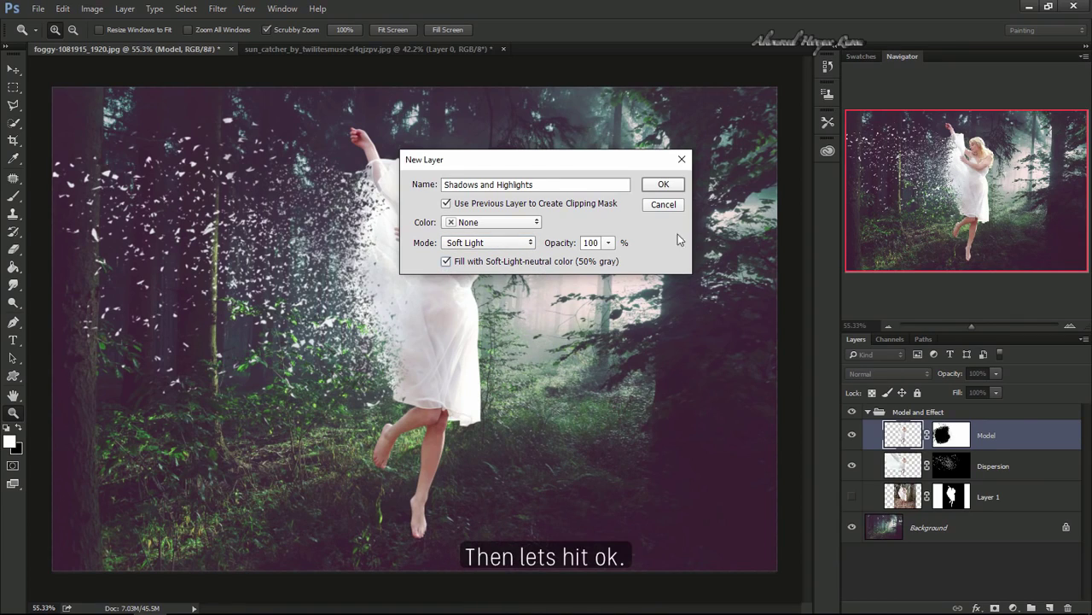
{"action": "left_click", "coordinate": [678, 185]}
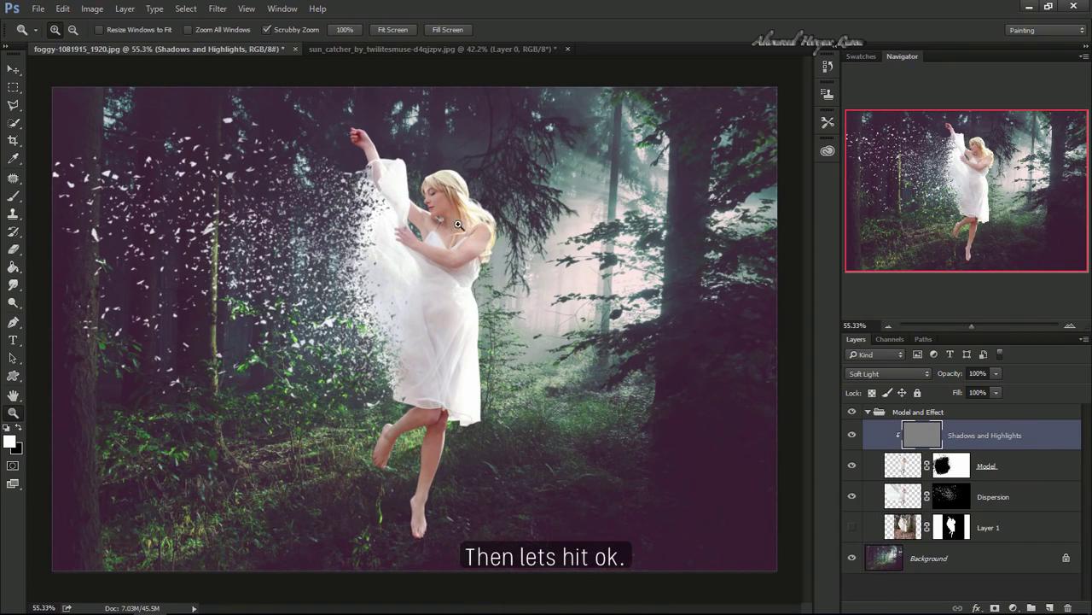
Step: Burn soft shadows over the dancer's sleeve and dress with a slightly smaller brush
{"action": "right_click", "coordinate": [13, 302]}
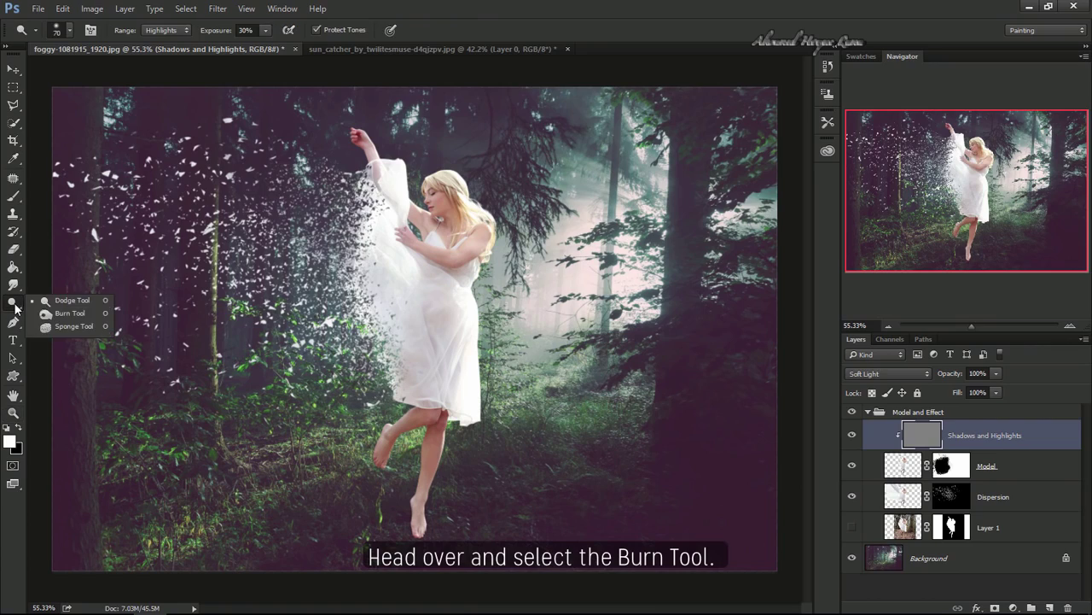
{"action": "left_click", "coordinate": [70, 314]}
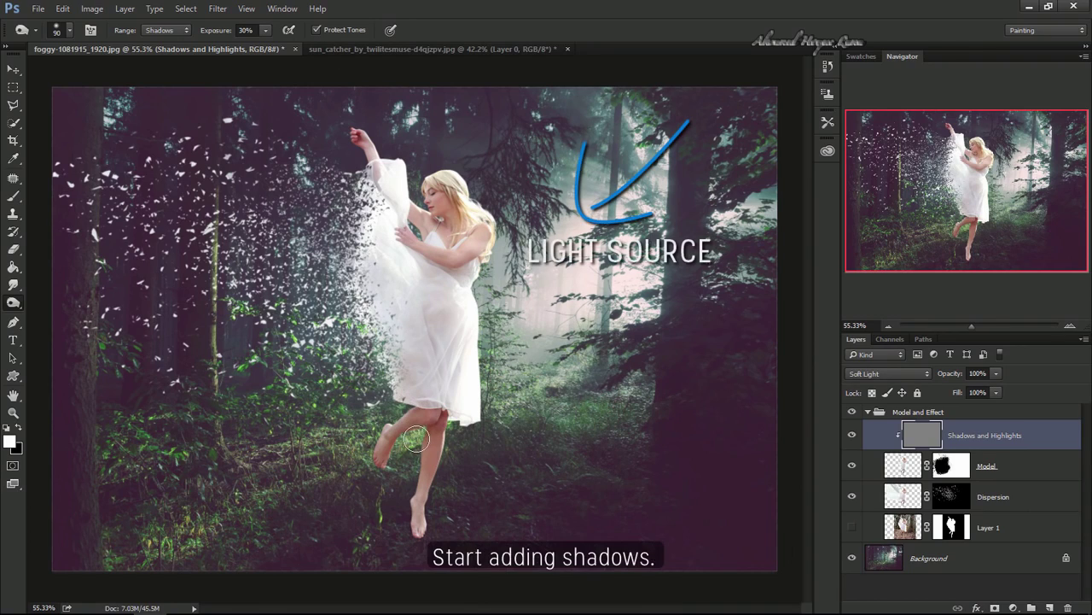
{"action": "key", "text": "bracketleft"}
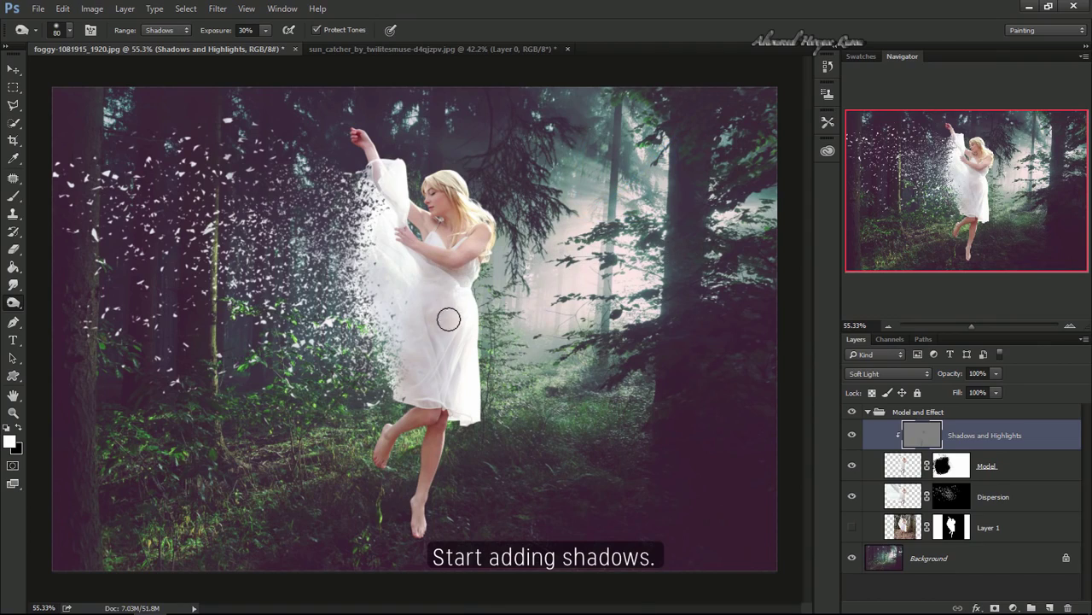
{"action": "left_click_drag", "start_coordinate": [448, 320], "coordinate": [378, 256]}
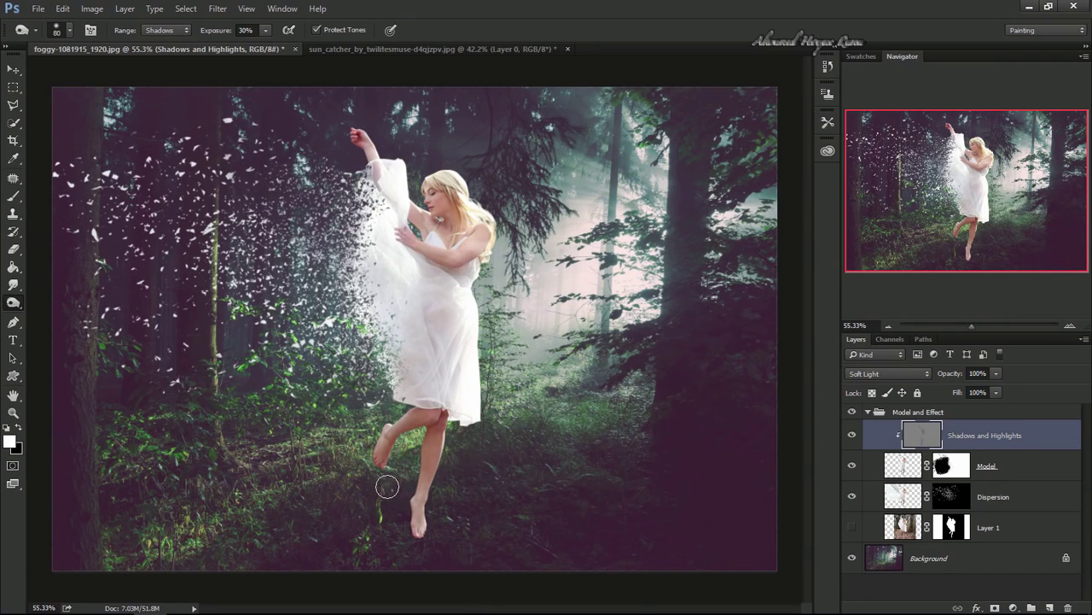
Step: Dodge light highlights onto the dancer's lower leg
{"action": "right_click", "coordinate": [11, 304]}
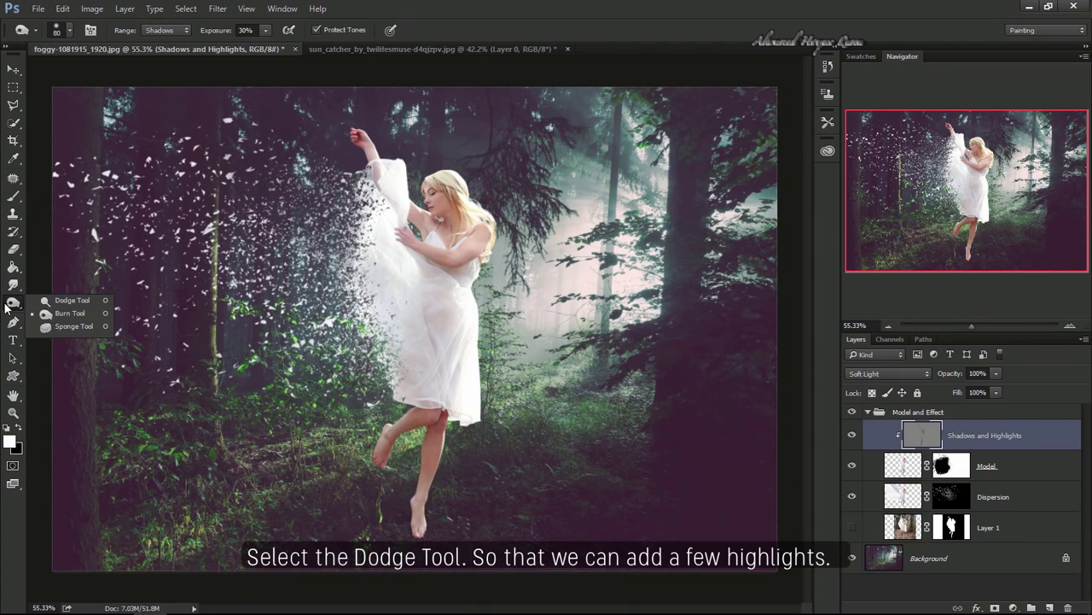
{"action": "left_click", "coordinate": [76, 301]}
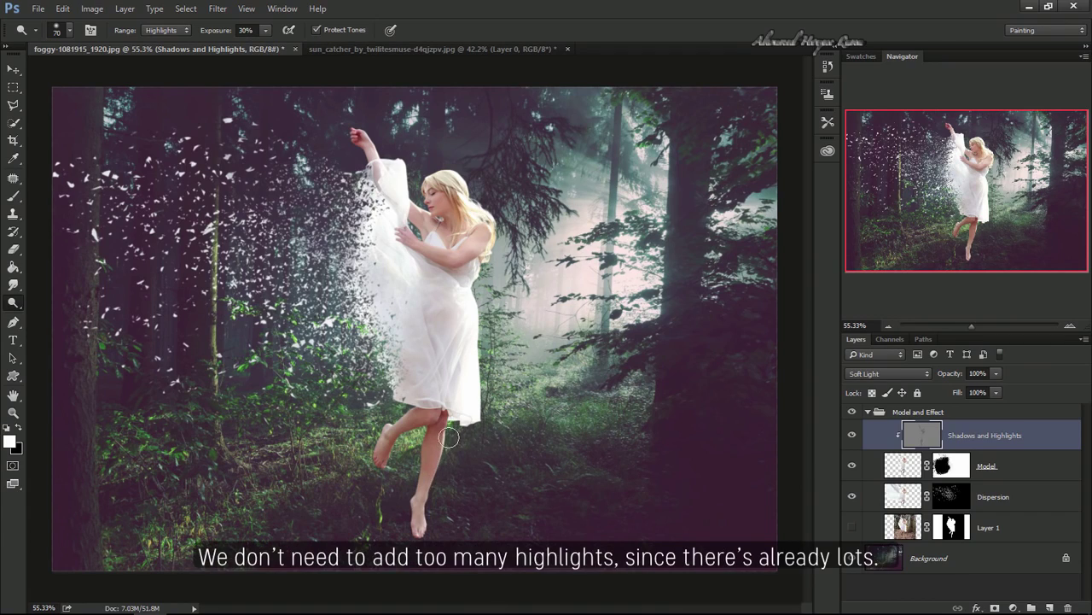
{"action": "left_click_drag", "start_coordinate": [449, 438], "coordinate": [434, 493]}
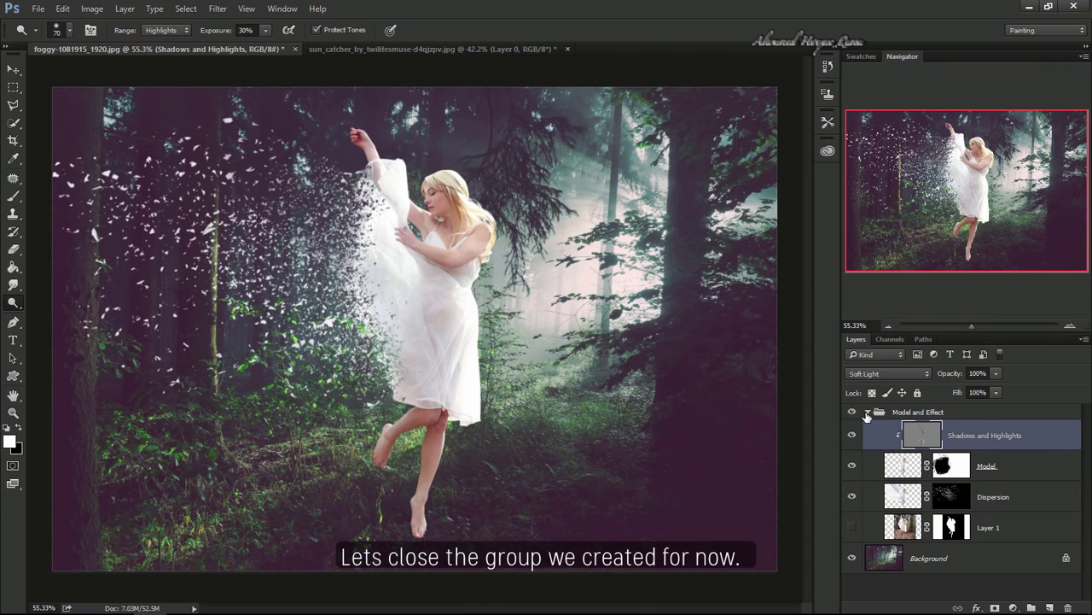
Step: Collapse the Model and Effect group and clip a Hue/Saturation layer at Saturation -10, Lightness -10
{"action": "left_click", "coordinate": [867, 413]}
{"action": "left_click", "coordinate": [1016, 607]}
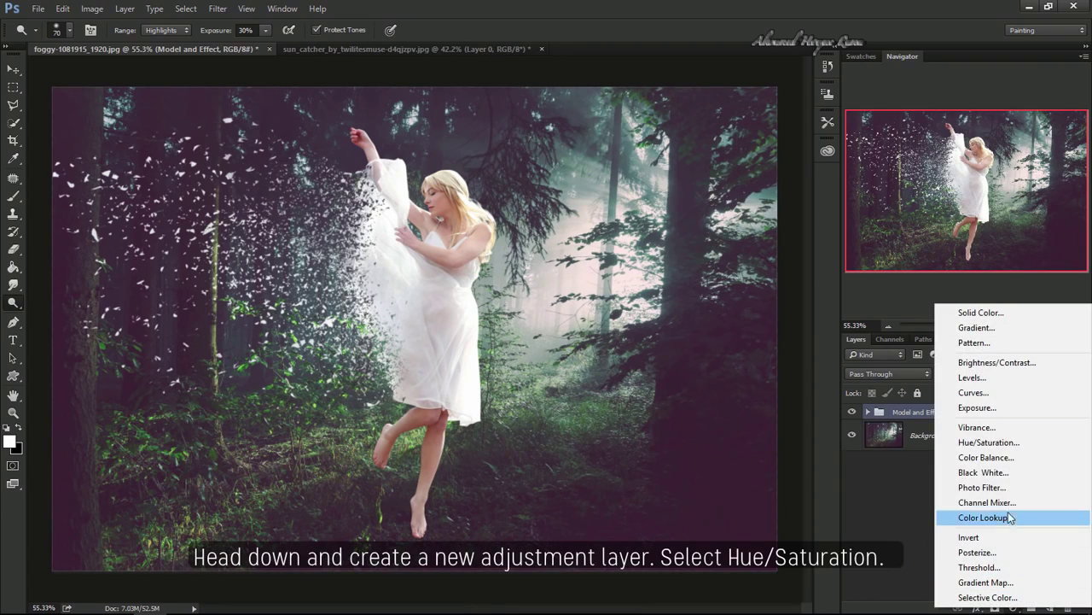
{"action": "left_click", "coordinate": [1040, 441]}
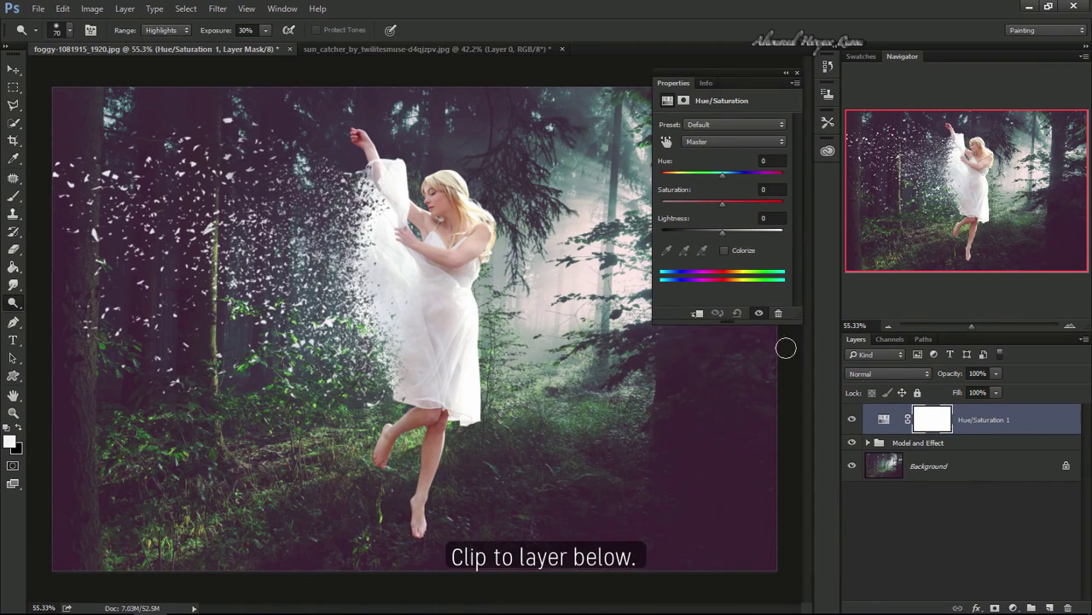
{"action": "left_click", "coordinate": [697, 312]}
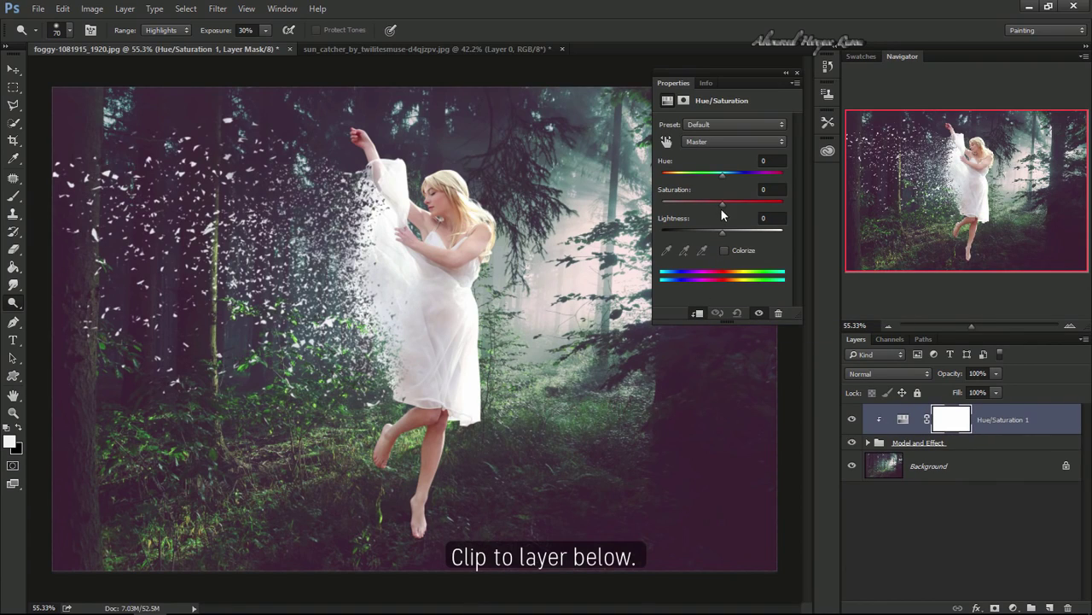
{"action": "mouse_move", "coordinate": [716, 205]}
{"action": "left_mouse_down"}
{"action": "mouse_move", "coordinate": [704, 204]}
{"action": "mouse_move", "coordinate": [717, 228]}
{"action": "left_mouse_up"}
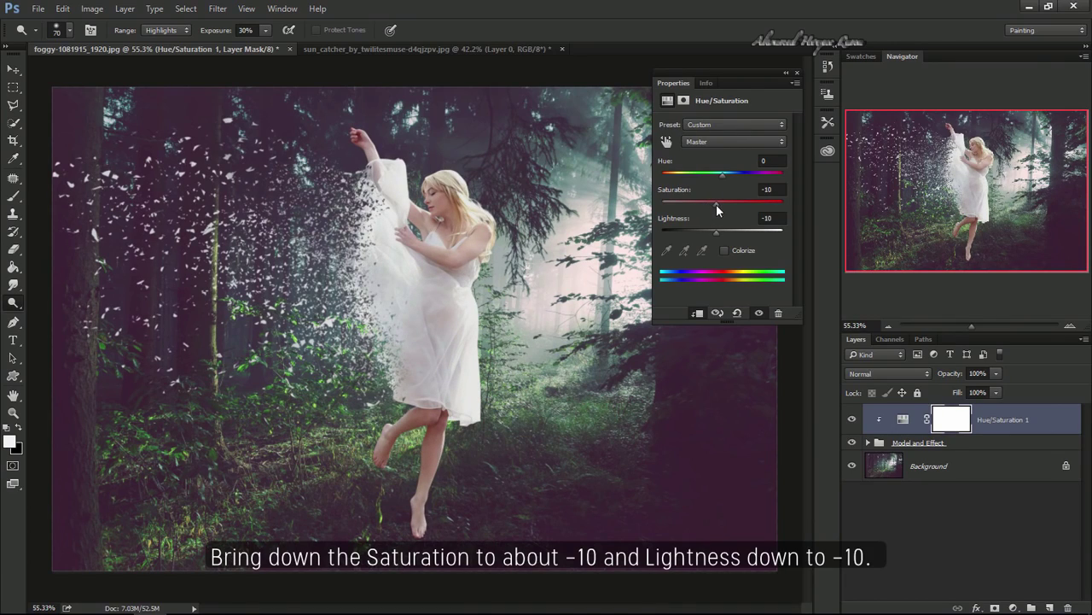
{"action": "left_click", "coordinate": [797, 74]}
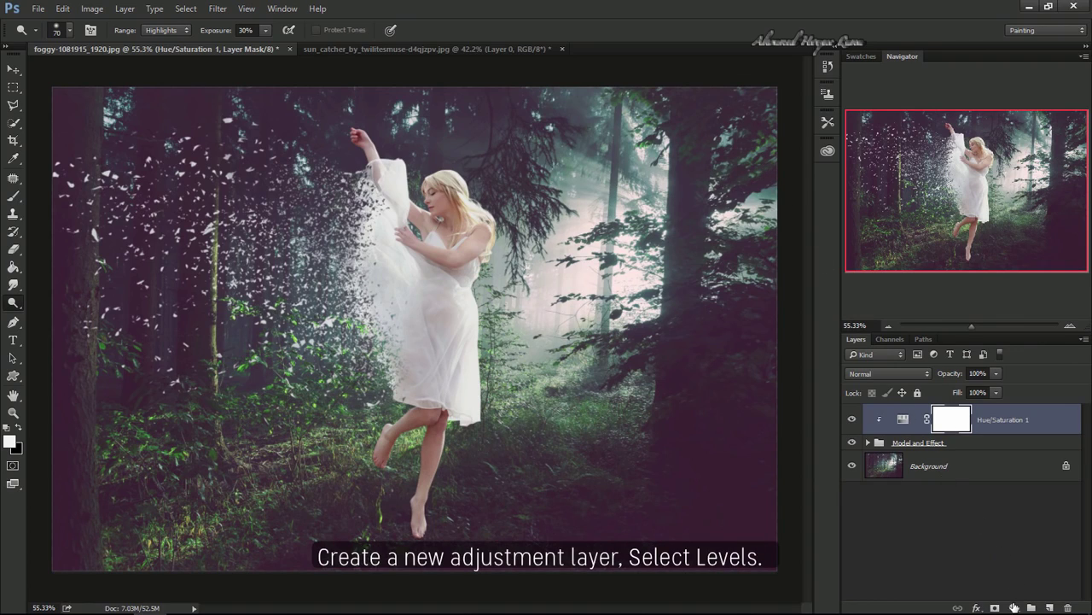
Step: Add a Levels layer with RGB inputs 10 and 240 and Red channel shadow input 15
{"action": "left_click", "coordinate": [1014, 608]}
{"action": "left_click", "coordinate": [944, 380]}
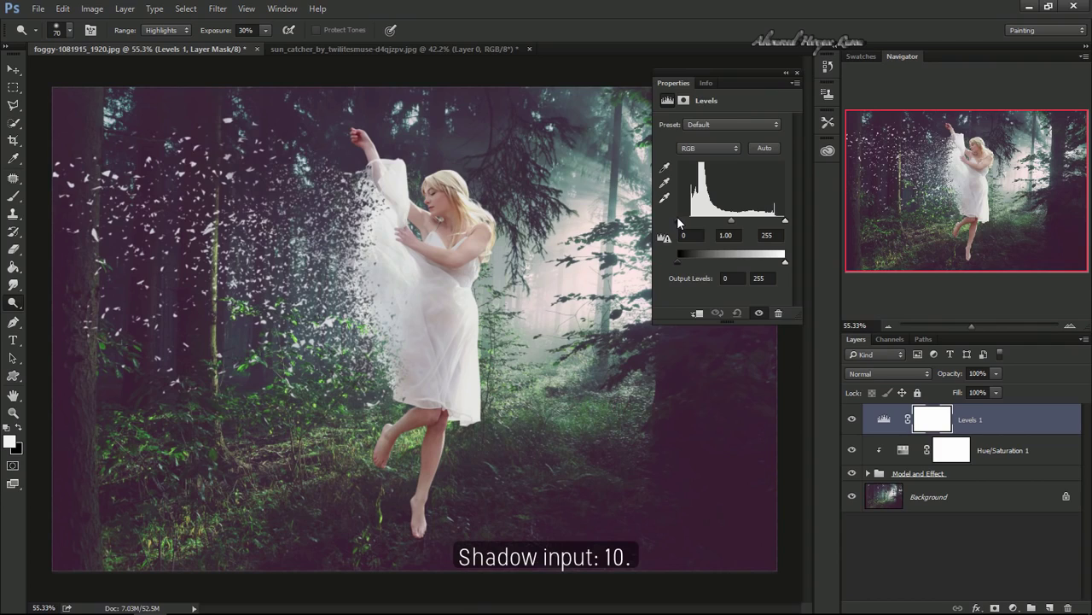
{"action": "left_click_drag", "start_coordinate": [681, 219], "coordinate": [682, 219]}
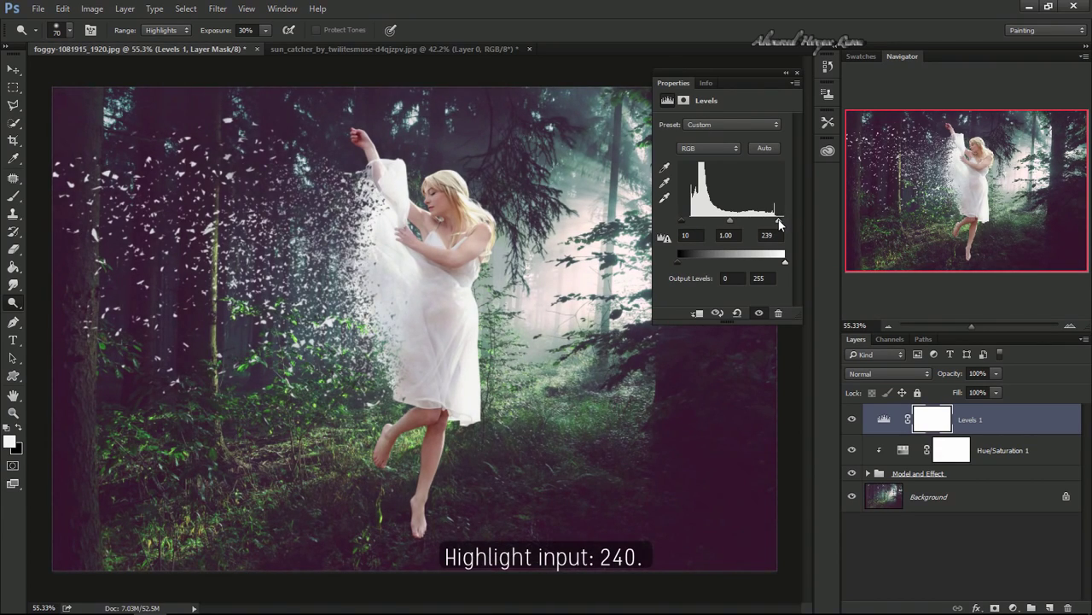
{"action": "left_click_drag", "start_coordinate": [778, 224], "coordinate": [780, 224]}
{"action": "left_click", "coordinate": [724, 147]}
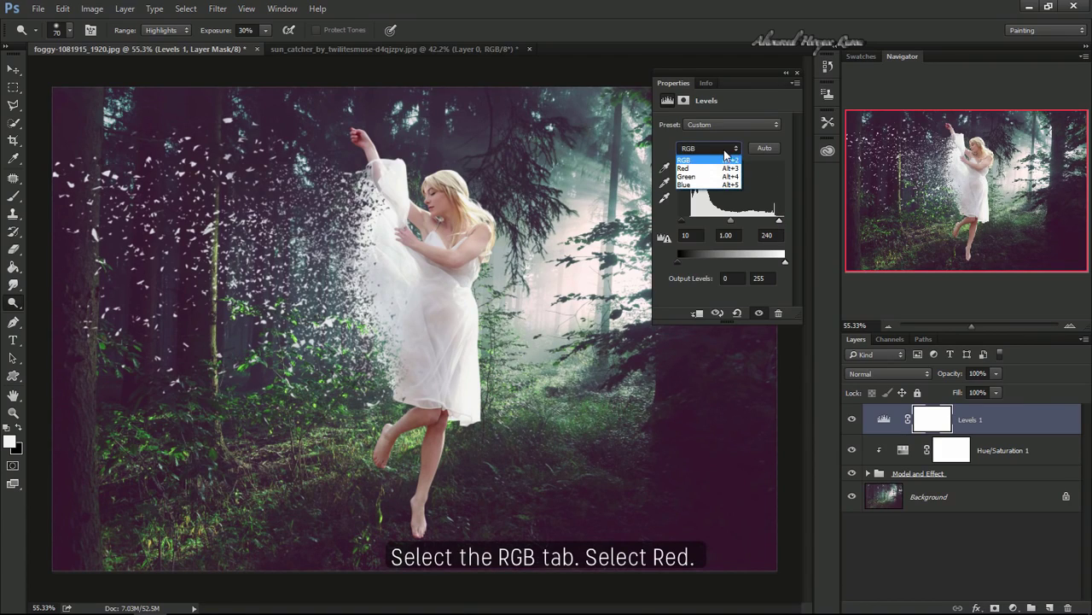
{"action": "left_click", "coordinate": [708, 166]}
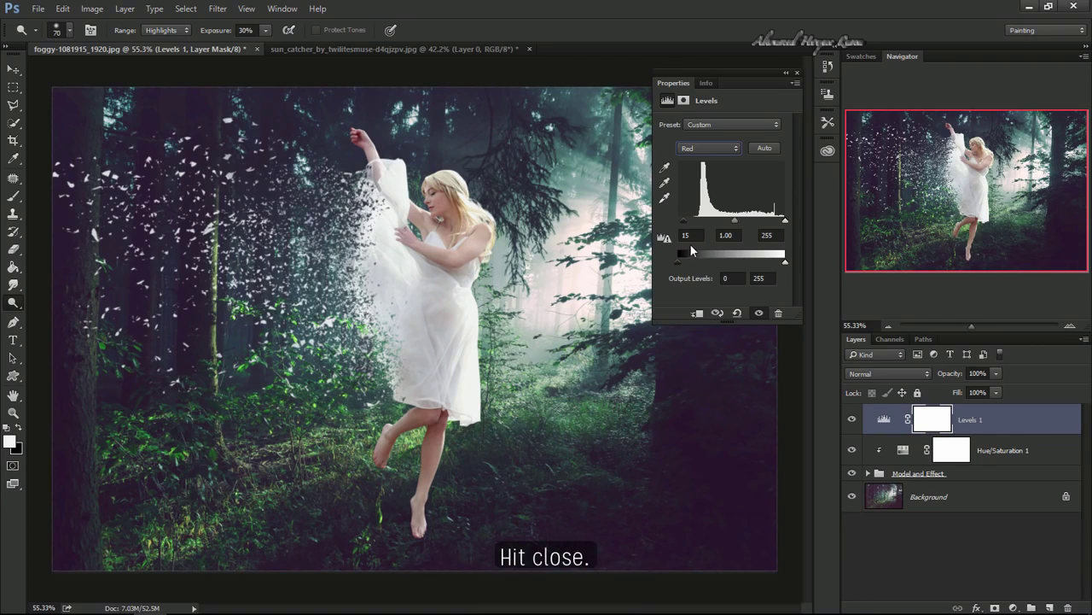
{"action": "left_click", "coordinate": [797, 73]}
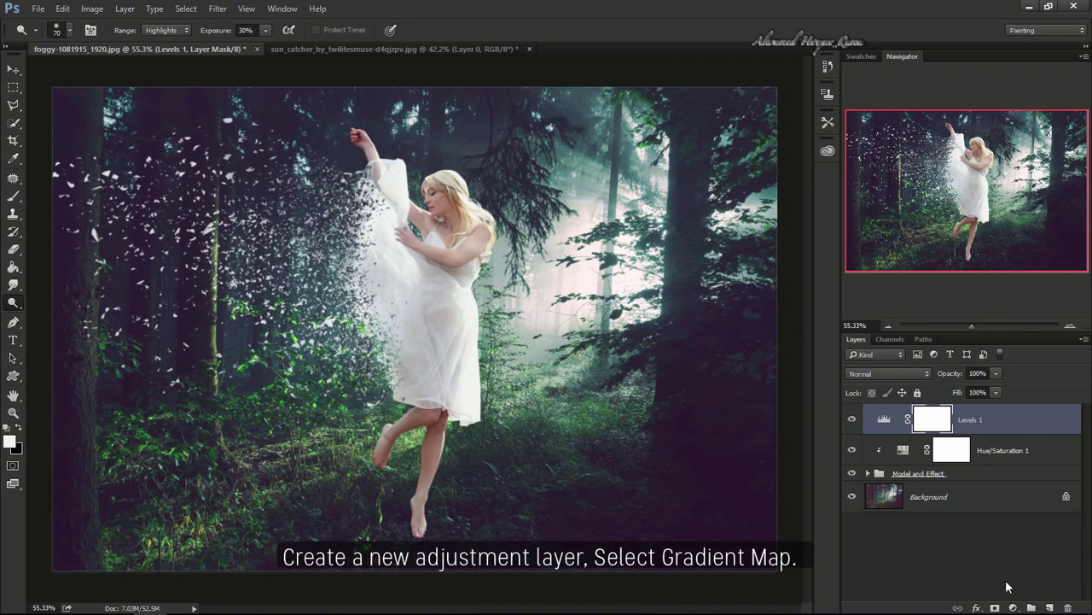
Step: Add a Gradient Map layer and set its left gradient stop to purple 4a1061
{"action": "left_click", "coordinate": [1013, 608]}
{"action": "left_click", "coordinate": [1011, 578]}
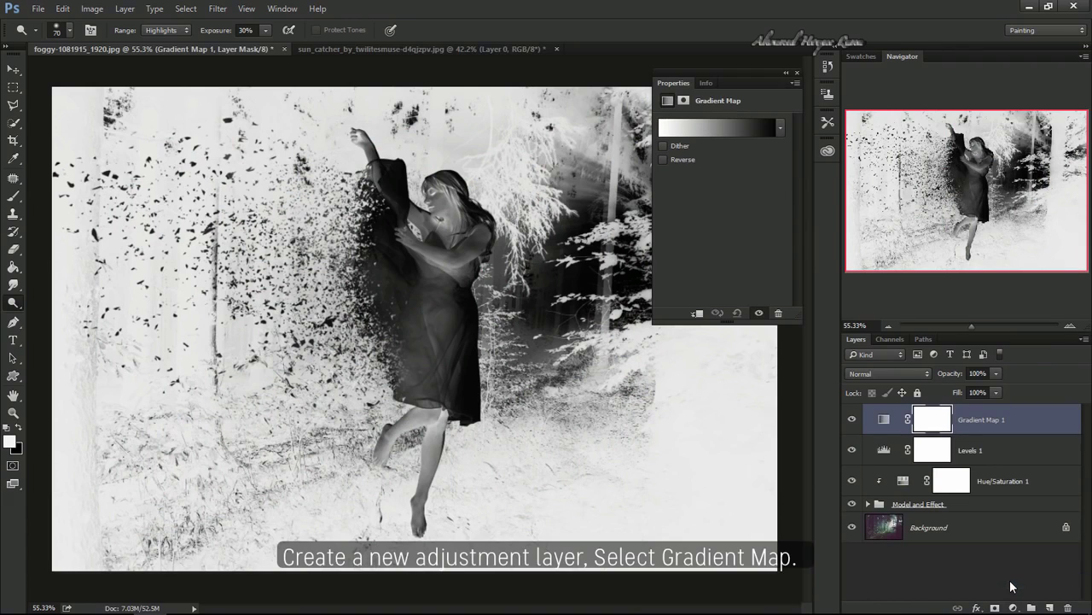
{"action": "left_click", "coordinate": [710, 127]}
{"action": "left_click", "coordinate": [575, 334]}
{"action": "left_click", "coordinate": [636, 391]}
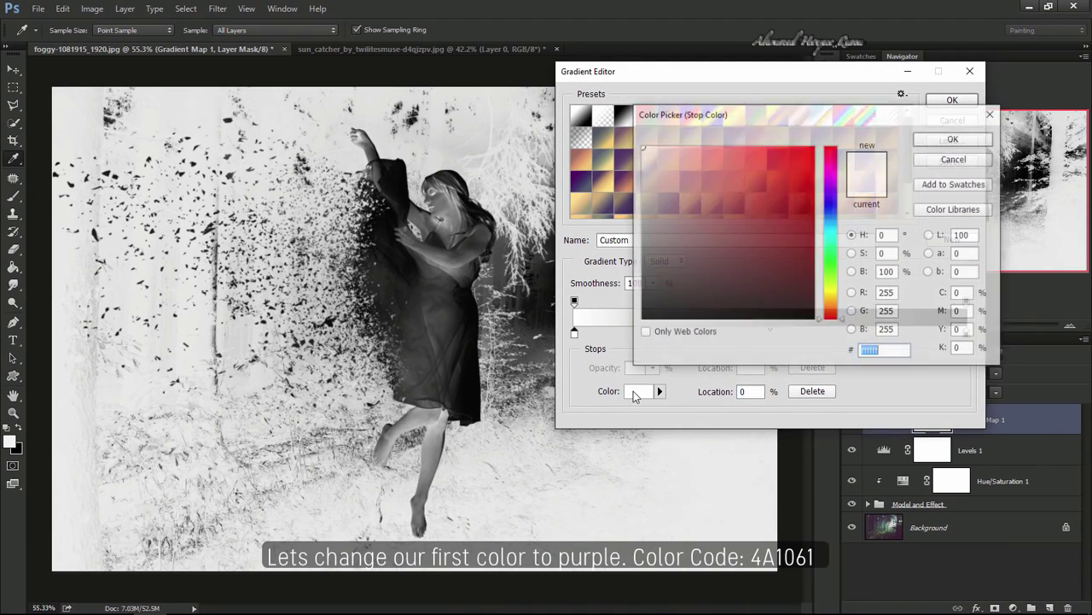
{"action": "type", "text": "4a1"}
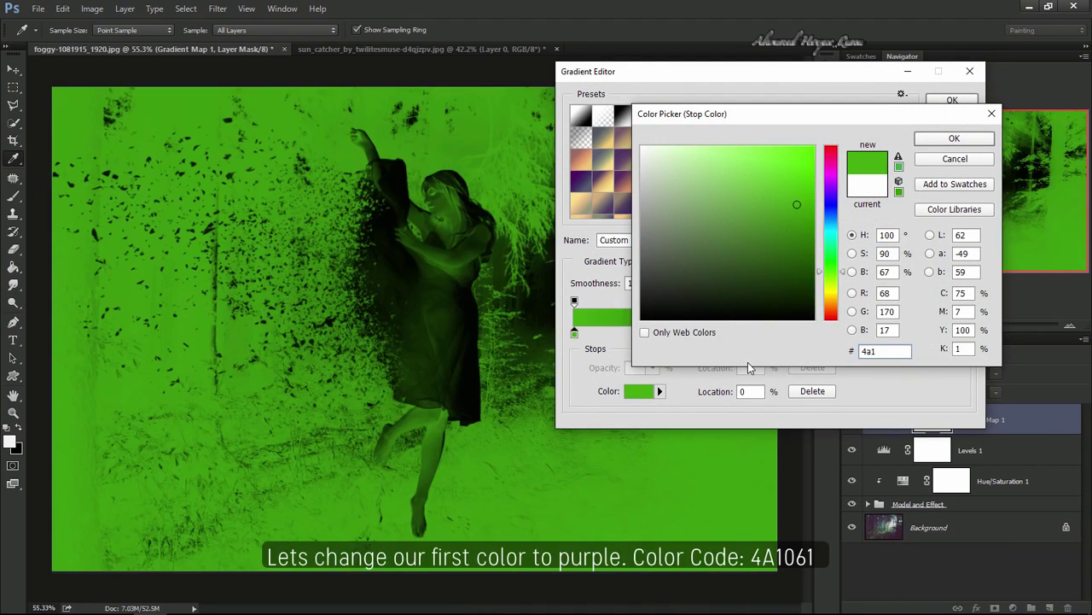
{"action": "type", "text": "061"}
{"action": "left_click", "coordinate": [946, 140]}
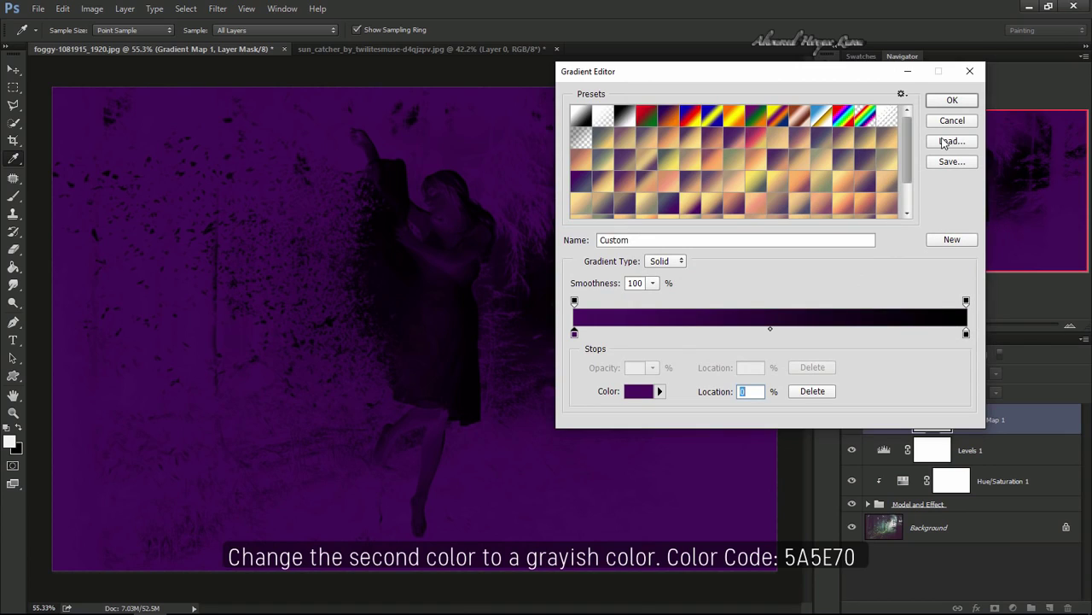
Step: Set the gradient's right stop to greyish-blue 5a5e70 and accept the gradient
{"action": "left_click", "coordinate": [966, 334]}
{"action": "left_click", "coordinate": [643, 395]}
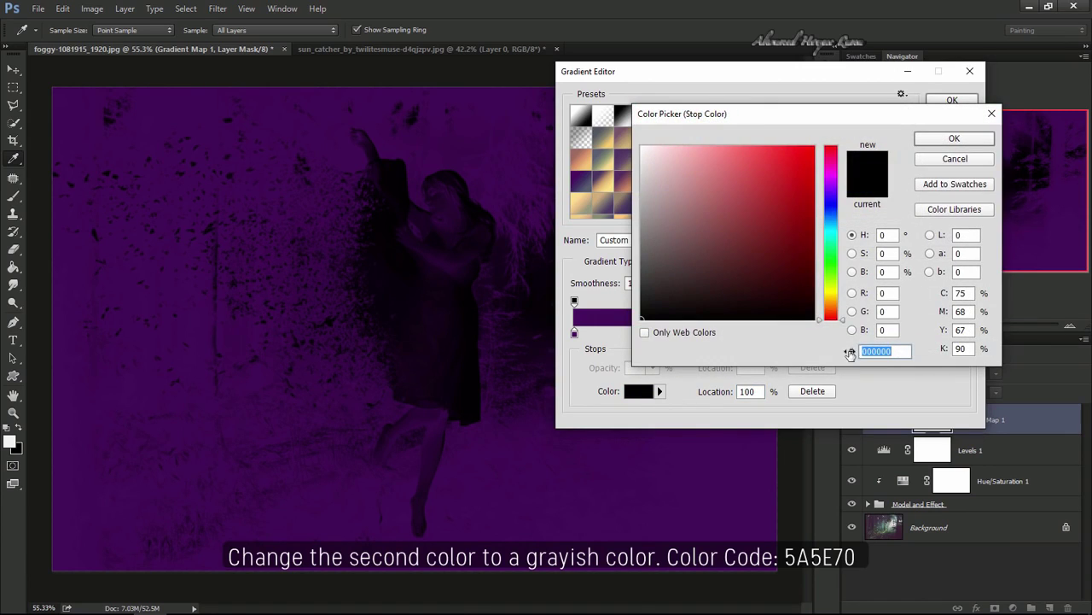
{"action": "type", "text": "5a5e"}
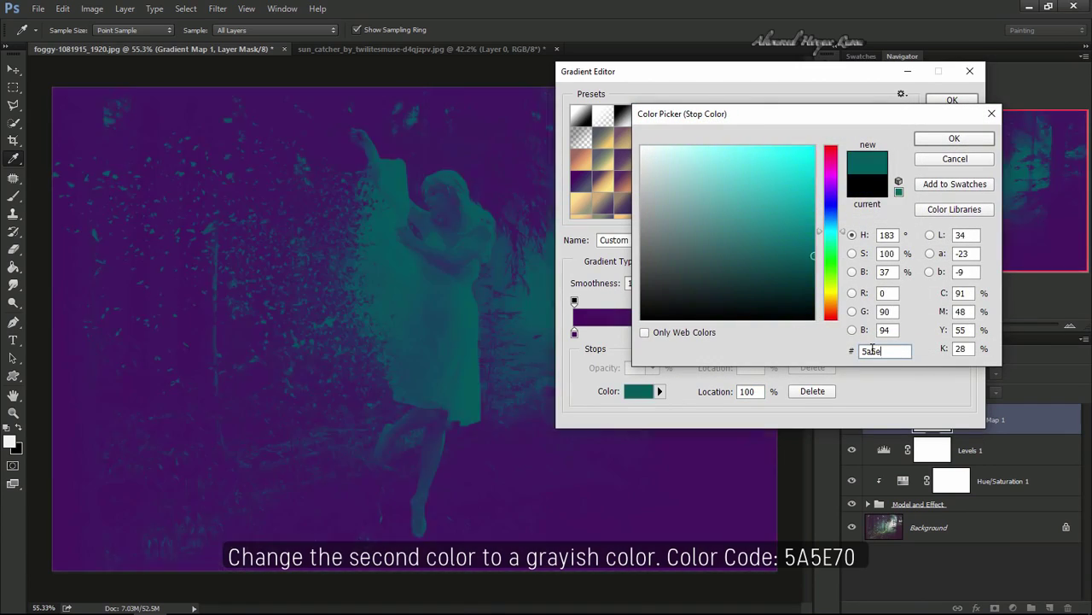
{"action": "type", "text": "70"}
{"action": "left_click", "coordinate": [990, 141]}
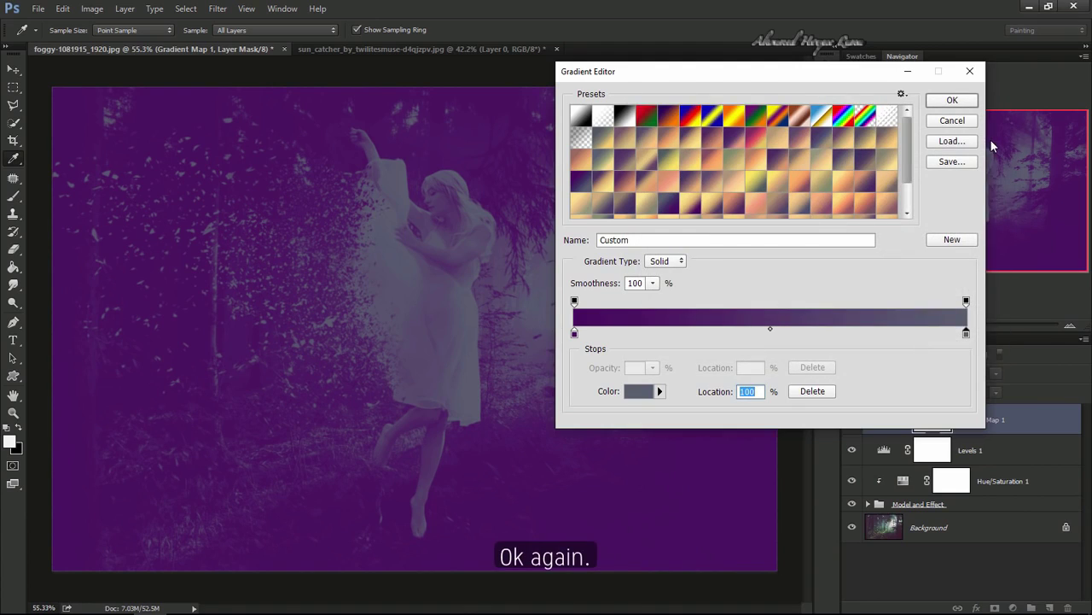
{"action": "left_click", "coordinate": [964, 102]}
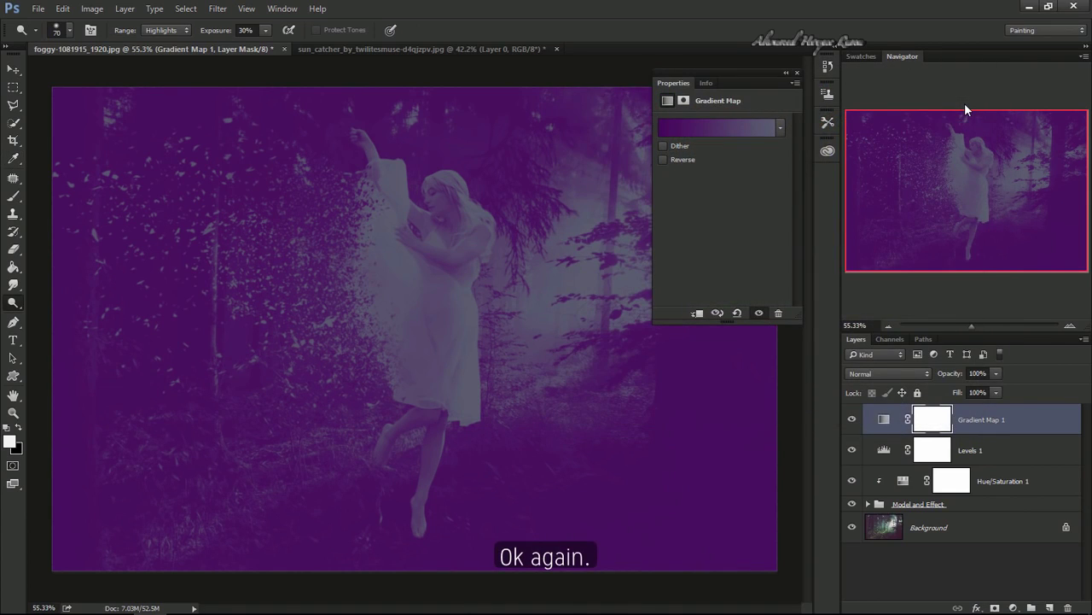
Step: Blend the Gradient Map layer as Lighten at 35% opacity
{"action": "left_click", "coordinate": [921, 373]}
{"action": "left_click", "coordinate": [906, 181]}
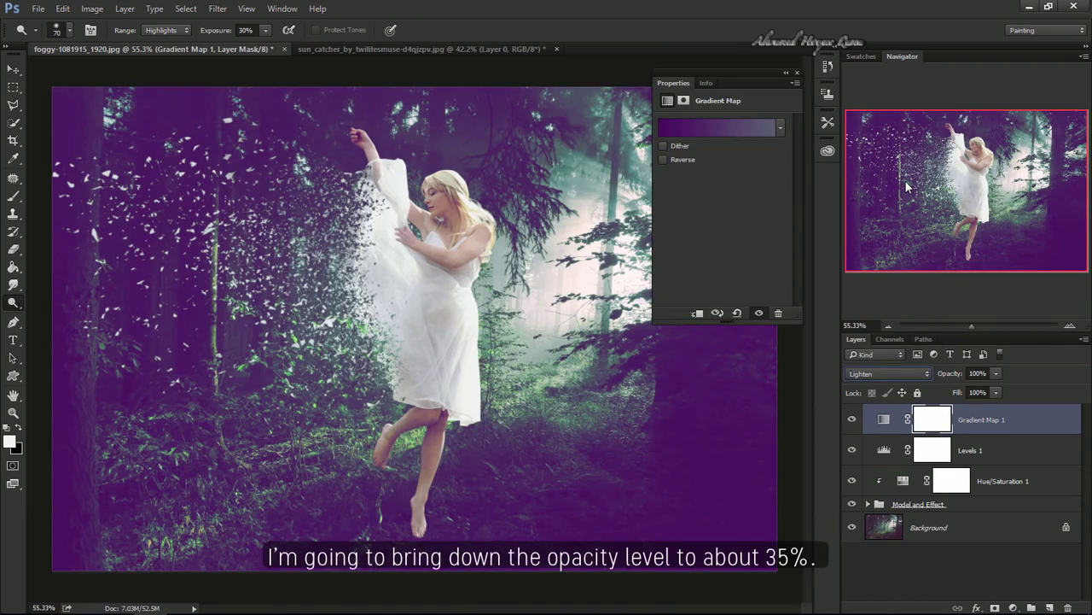
{"action": "left_click_drag", "start_coordinate": [952, 373], "coordinate": [947, 379]}
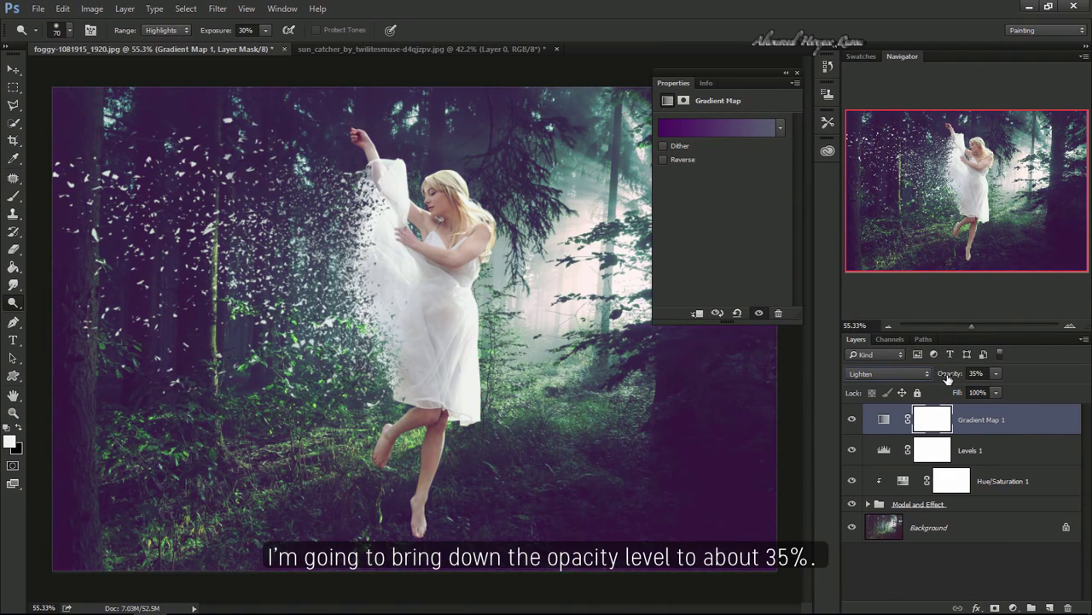
{"action": "left_click", "coordinate": [827, 93]}
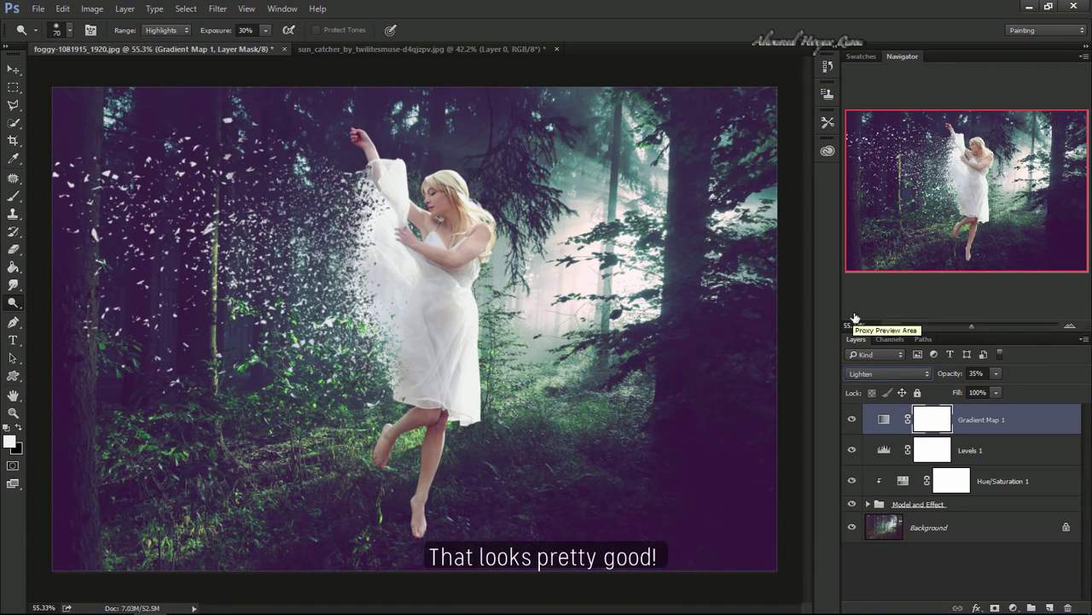
Step: Add a Warming Filter (85) Photo Filter layer with density raised to about 45%
{"action": "left_click", "coordinate": [1013, 607]}
{"action": "left_click", "coordinate": [1013, 486]}
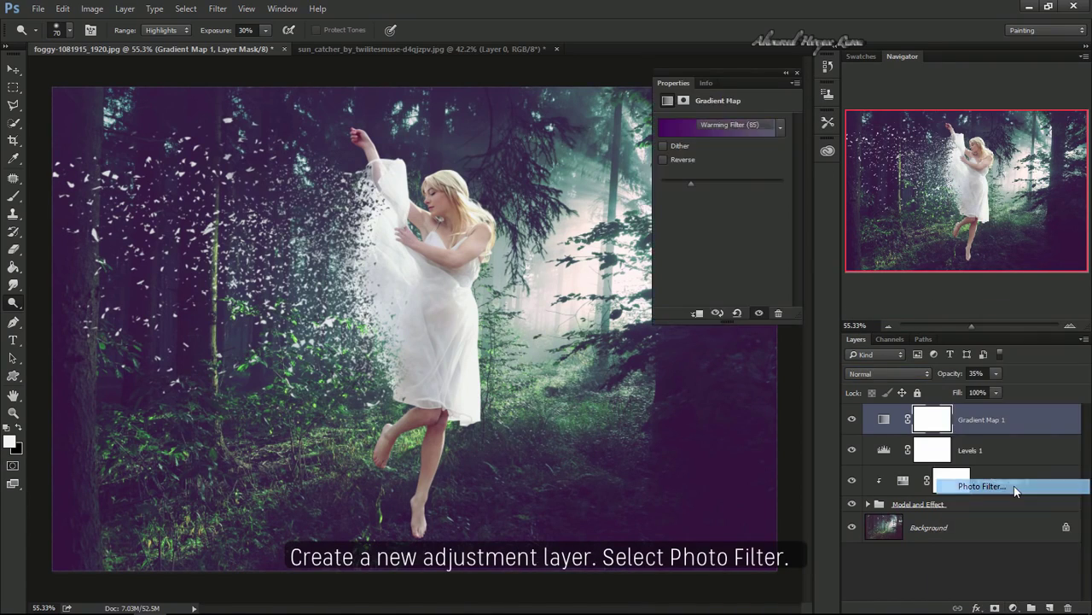
{"action": "left_click", "coordinate": [665, 182]}
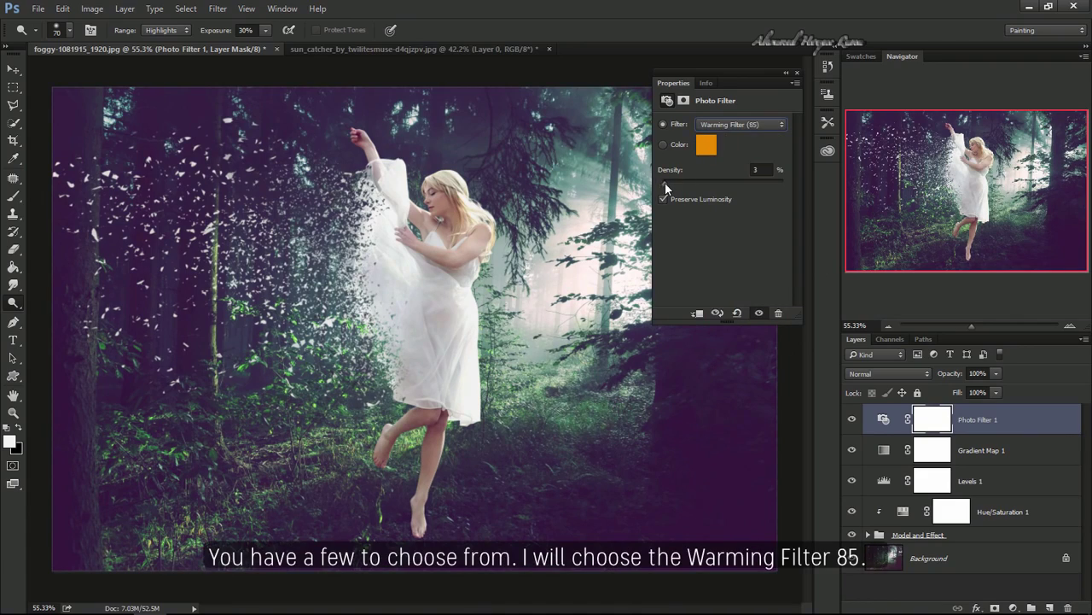
{"action": "left_click_drag", "start_coordinate": [678, 184], "coordinate": [693, 184]}
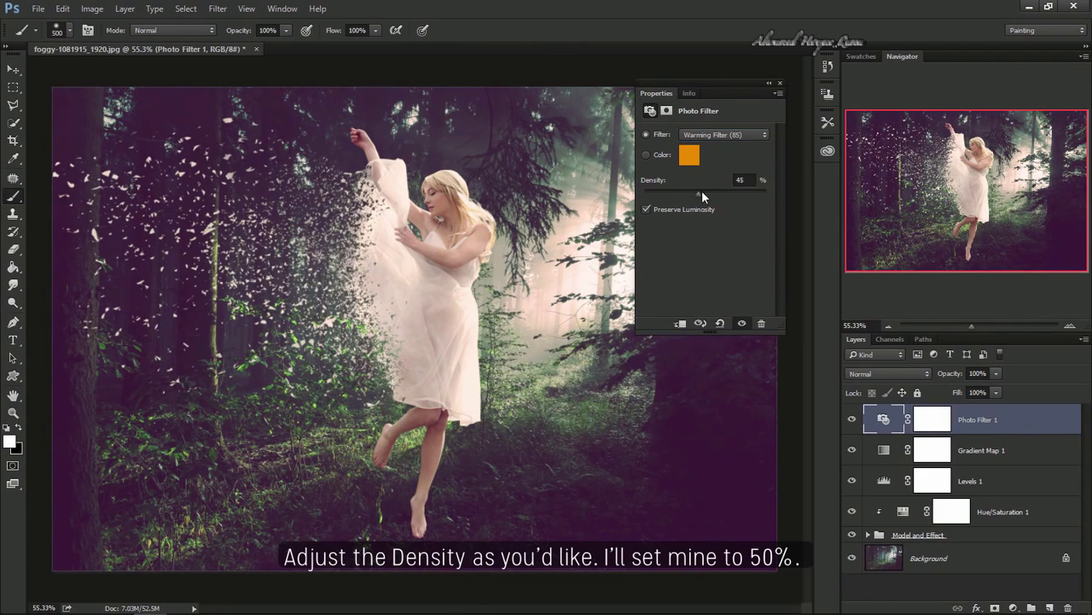
{"action": "left_click", "coordinate": [778, 83]}
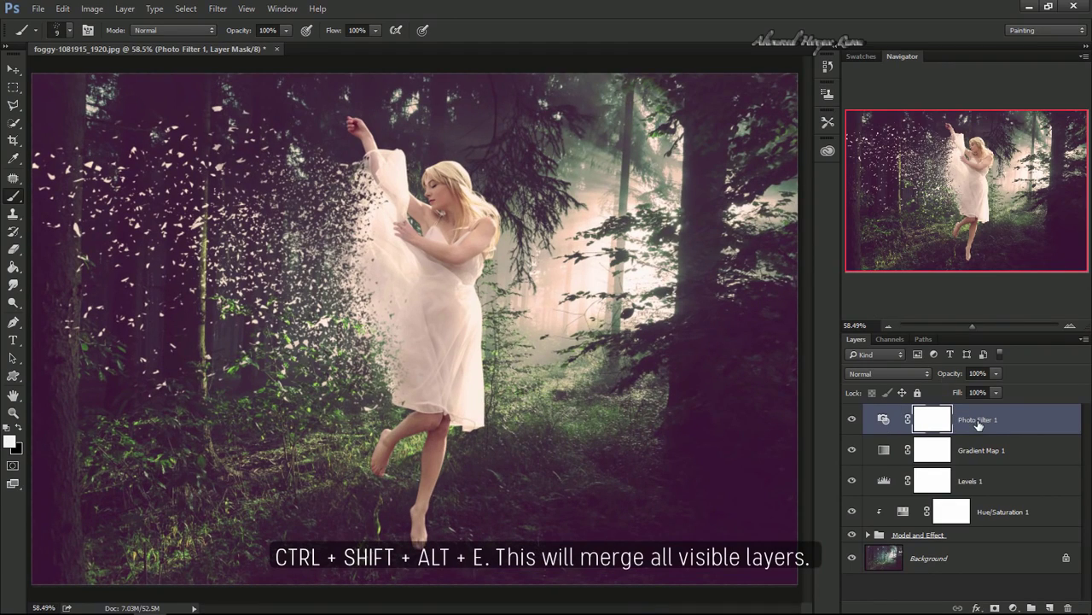
Step: Stamp visible layers into Layer 2, then trial a 110% lens flare at the upper light and undo it
{"action": "key", "text": "ctrl+shift+alt+e"}
{"action": "key", "text": "ctrl+shift+alt+e"}
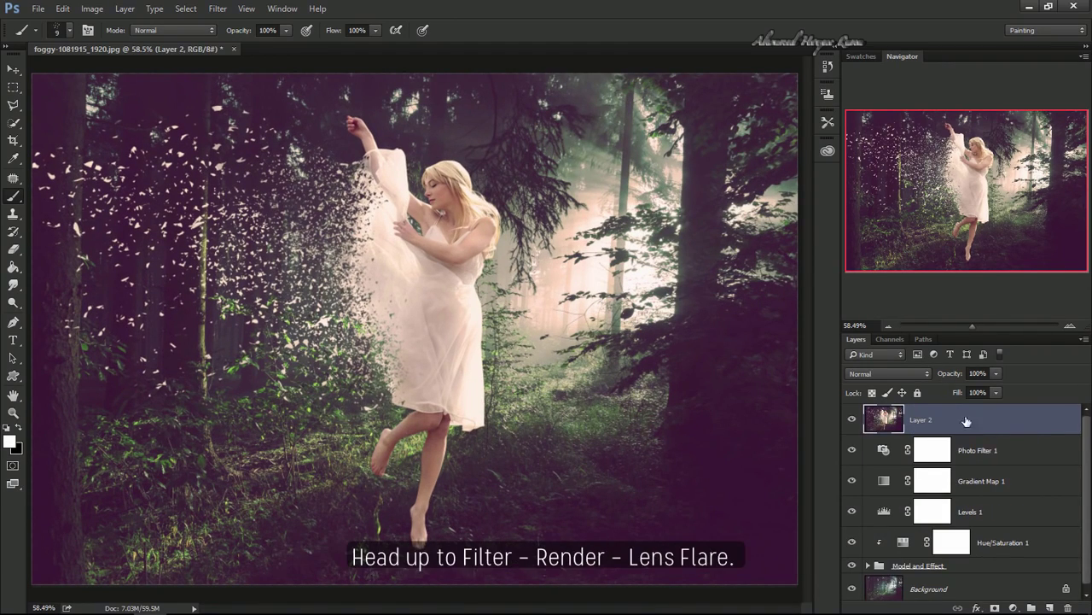
{"action": "left_click", "coordinate": [217, 8]}
{"action": "mouse_move", "coordinate": [231, 223]}
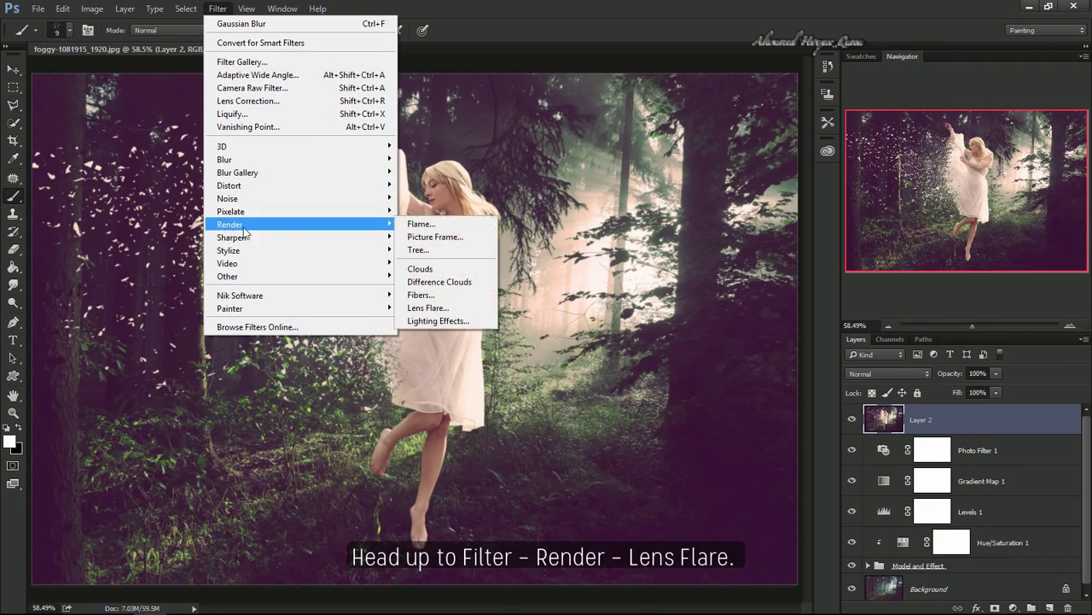
{"action": "left_click", "coordinate": [428, 308]}
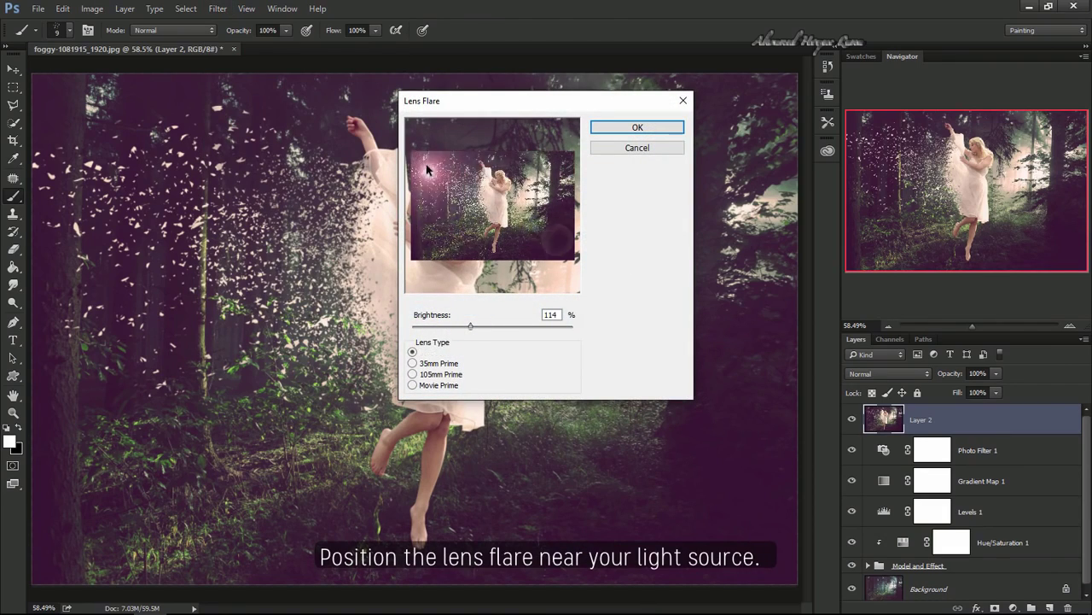
{"action": "left_click_drag", "start_coordinate": [434, 170], "coordinate": [547, 160]}
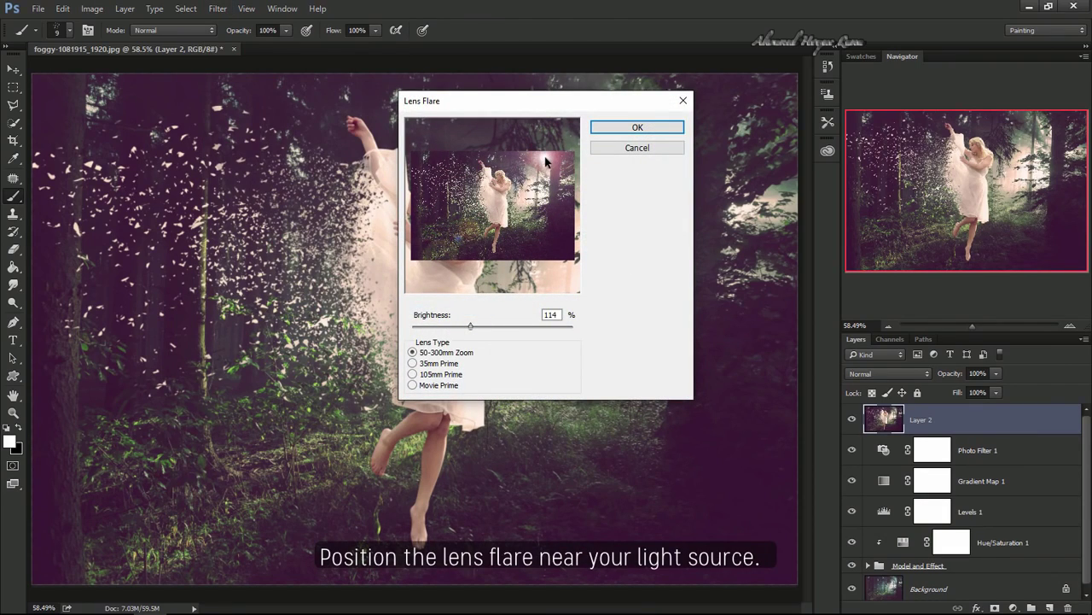
{"action": "left_click_drag", "start_coordinate": [471, 326], "coordinate": [467, 326]}
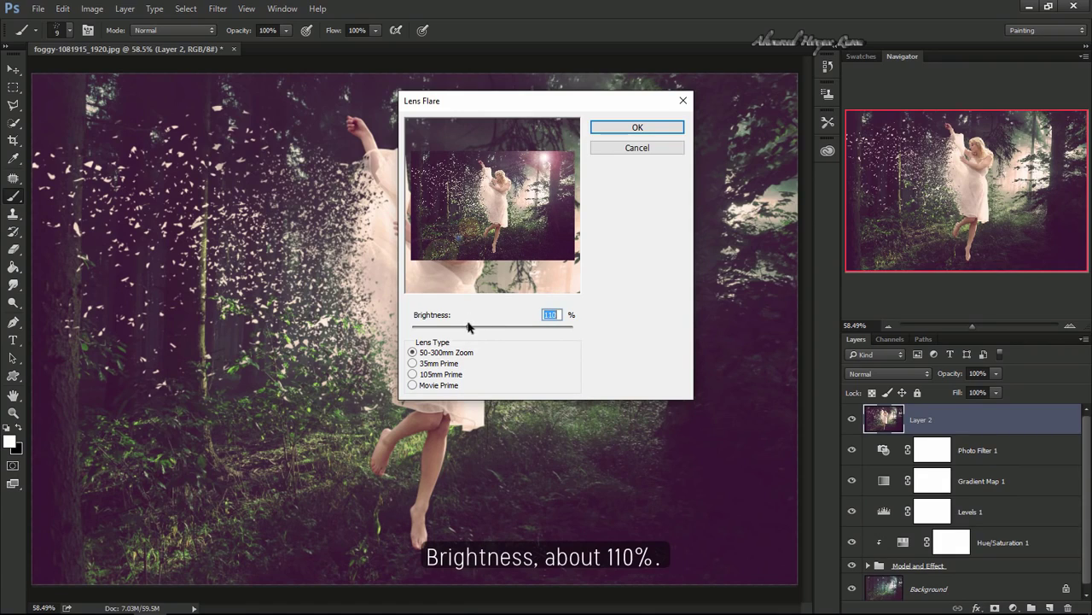
{"action": "left_click", "coordinate": [636, 129]}
{"action": "key", "text": "ctrl+z"}
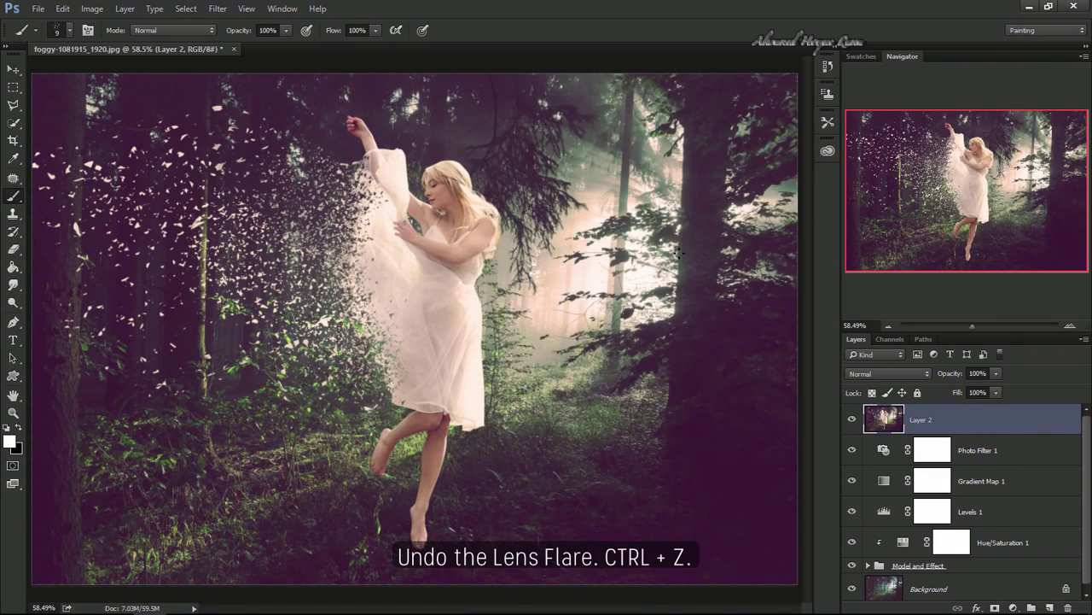
Step: Add a black Solid Color fill layer and reapply the lens flare onto it
{"action": "left_click", "coordinate": [1013, 608]}
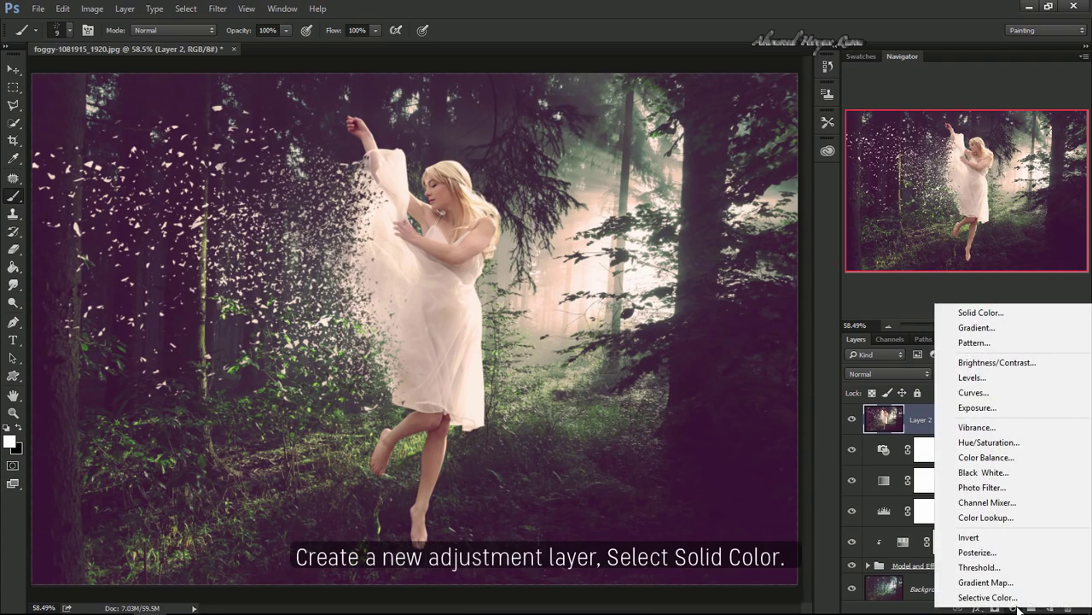
{"action": "left_click", "coordinate": [1020, 313]}
{"action": "left_click_drag", "start_coordinate": [649, 312], "coordinate": [610, 340]}
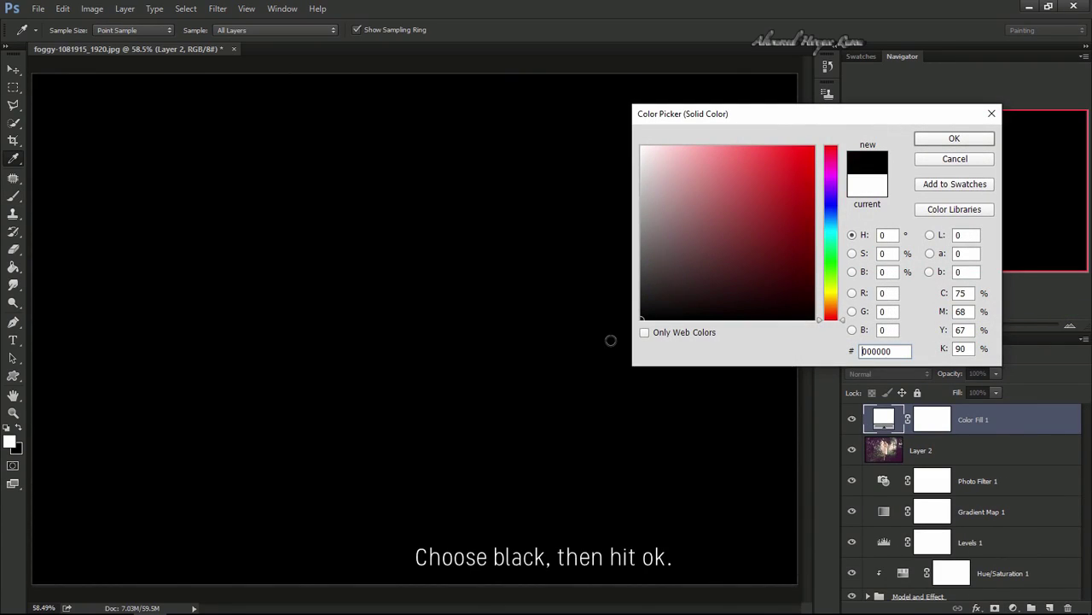
{"action": "left_click", "coordinate": [944, 138]}
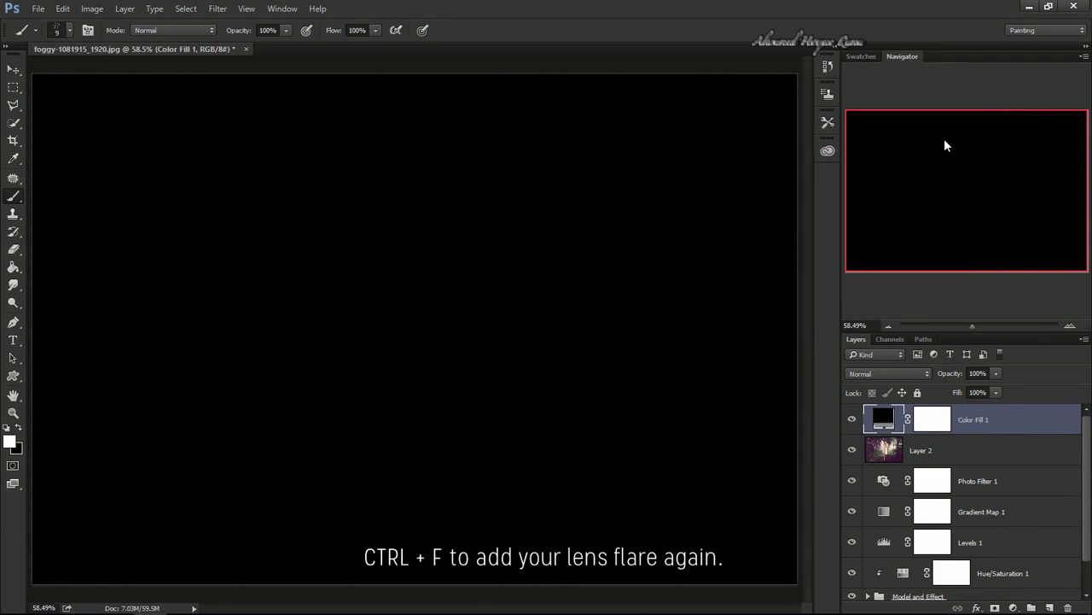
{"action": "key", "text": "ctrl+f"}
Step: Blend the flare fill layer as Screen at 48% opacity
{"action": "left_click", "coordinate": [874, 374]}
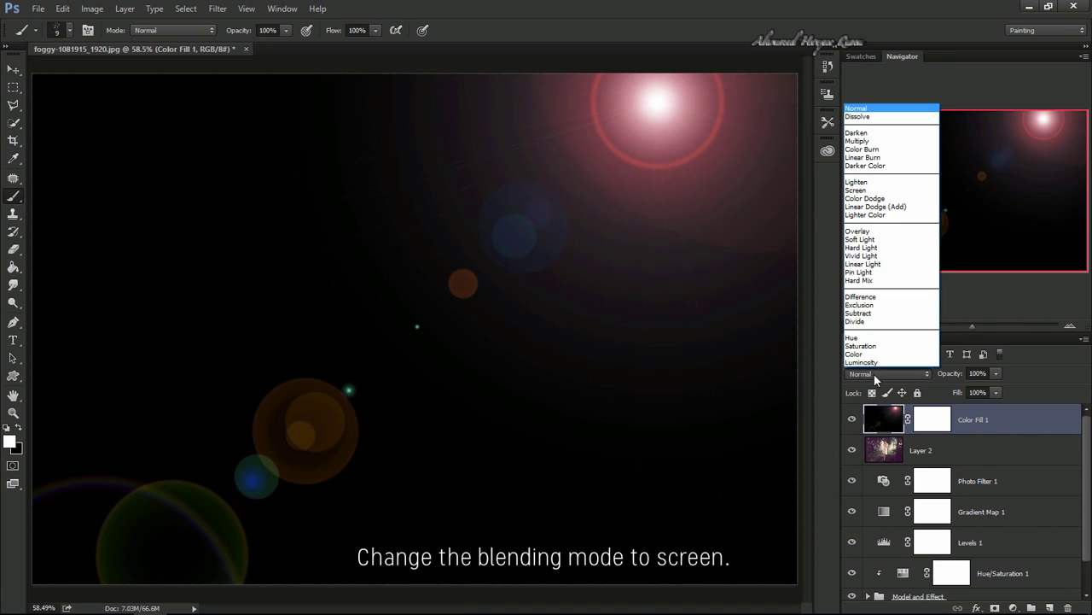
{"action": "left_click", "coordinate": [900, 189]}
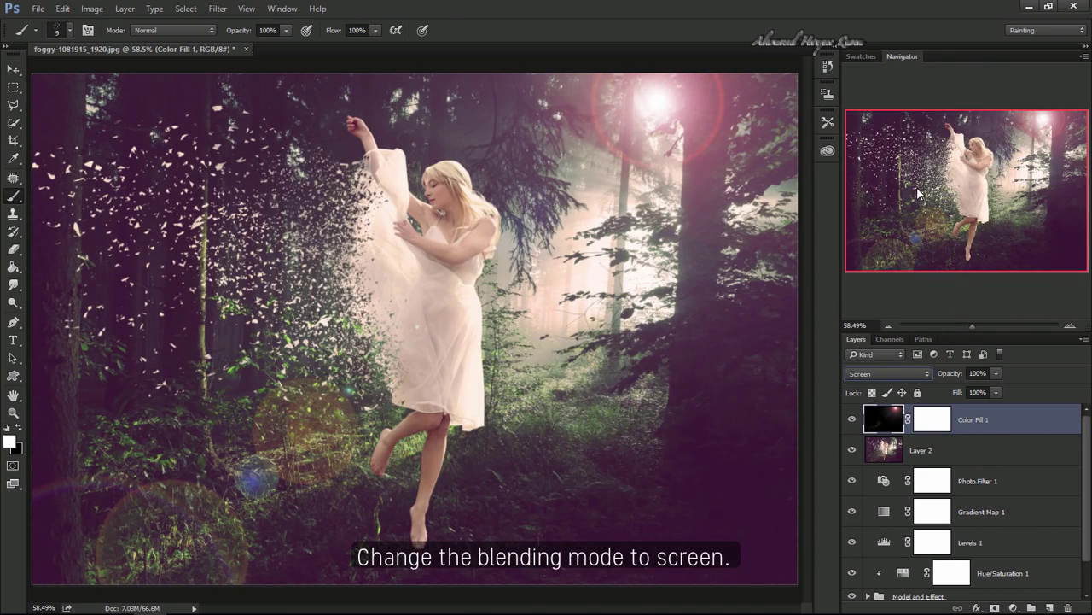
{"action": "left_click_drag", "start_coordinate": [965, 373], "coordinate": [922, 376]}
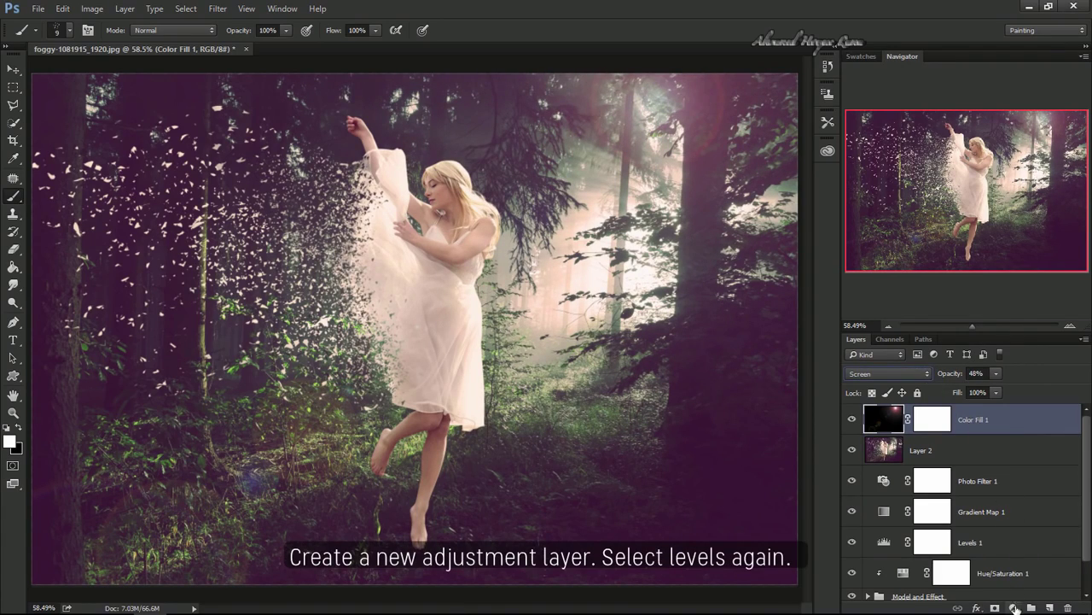
Step: Add a top Levels layer with shadow input 5 and highlight input 236
{"action": "left_click", "coordinate": [1015, 607]}
{"action": "left_click", "coordinate": [933, 376]}
{"action": "left_click_drag", "start_coordinate": [662, 232], "coordinate": [664, 231]}
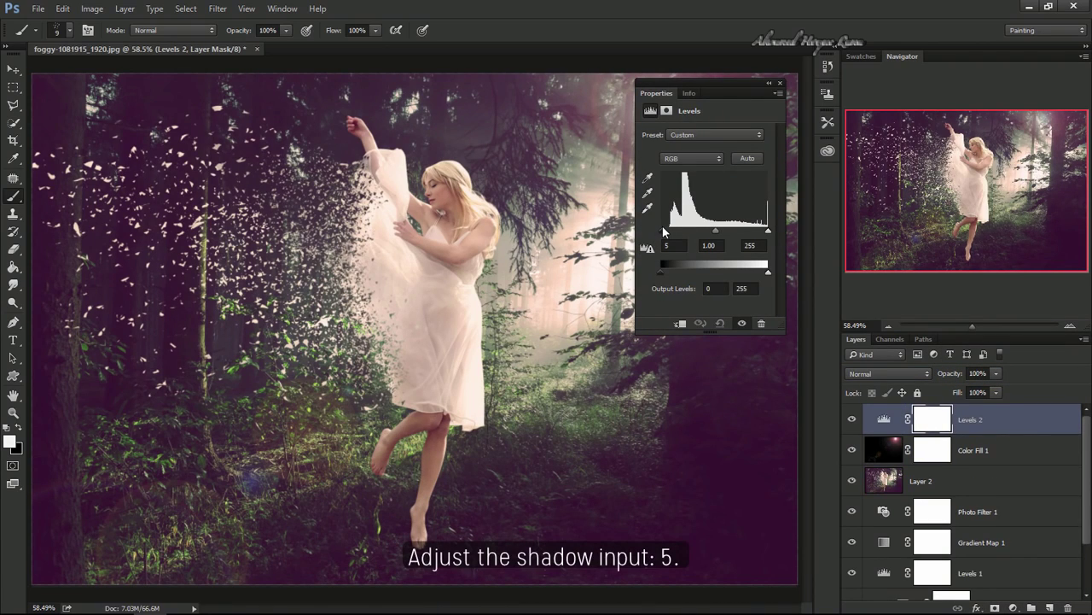
{"action": "left_click_drag", "start_coordinate": [768, 231], "coordinate": [761, 232]}
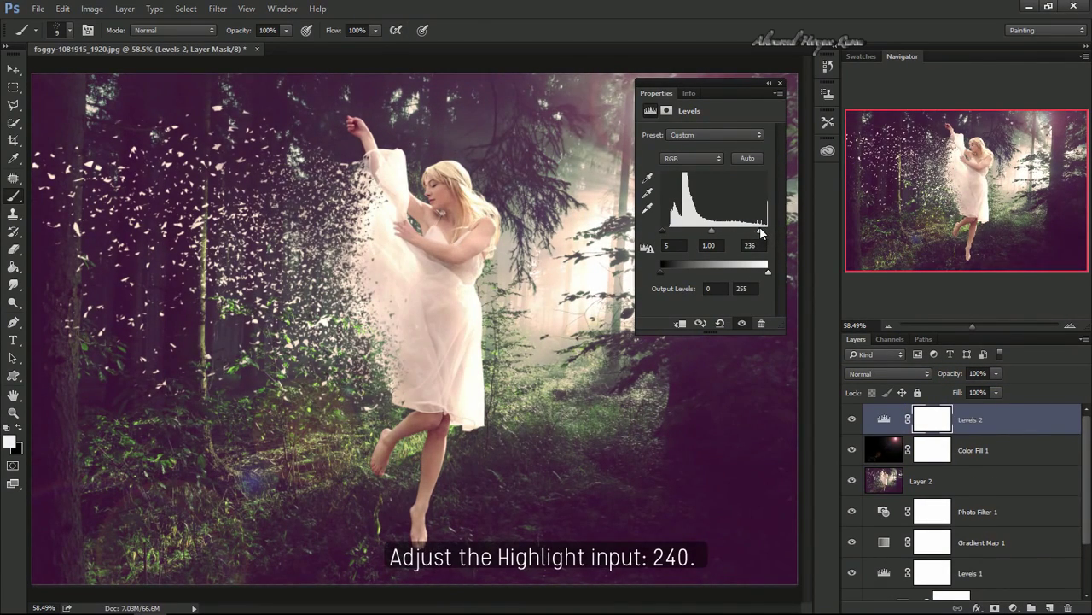
{"action": "left_click", "coordinate": [779, 82]}
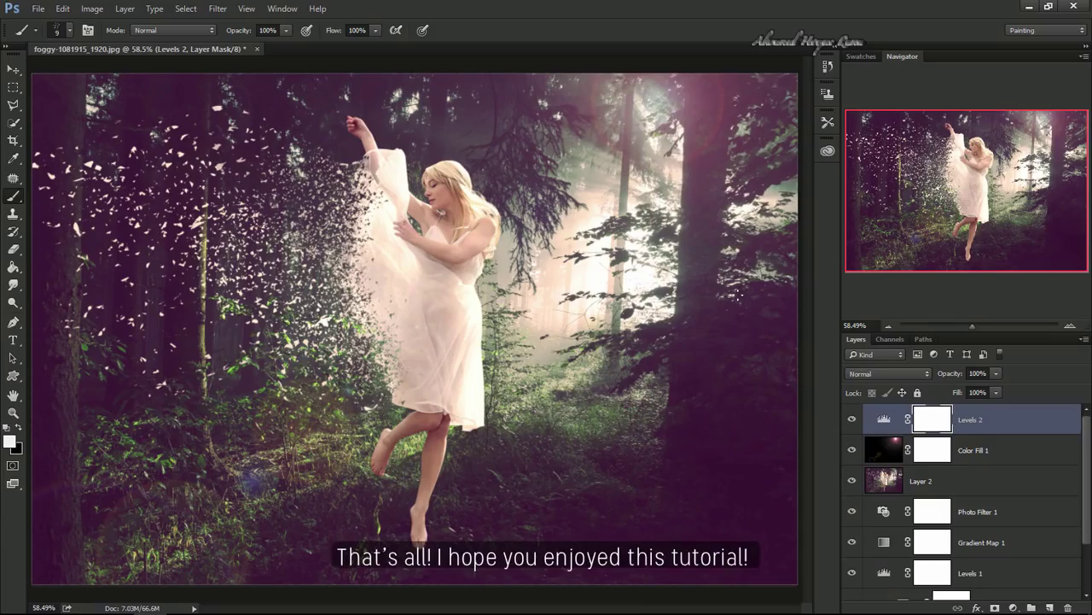